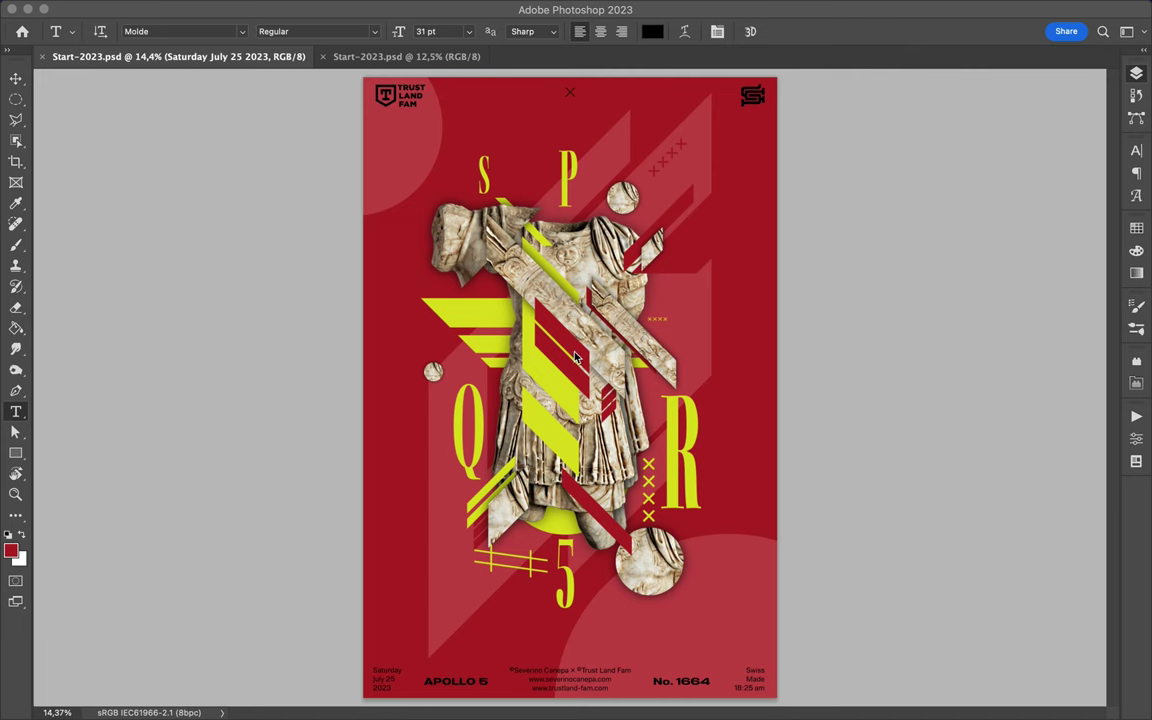
- Copy a slanted polygonal-lasso slice of the Levels 1 statue onto its own layer
{"action": "key", "text": "F7"}
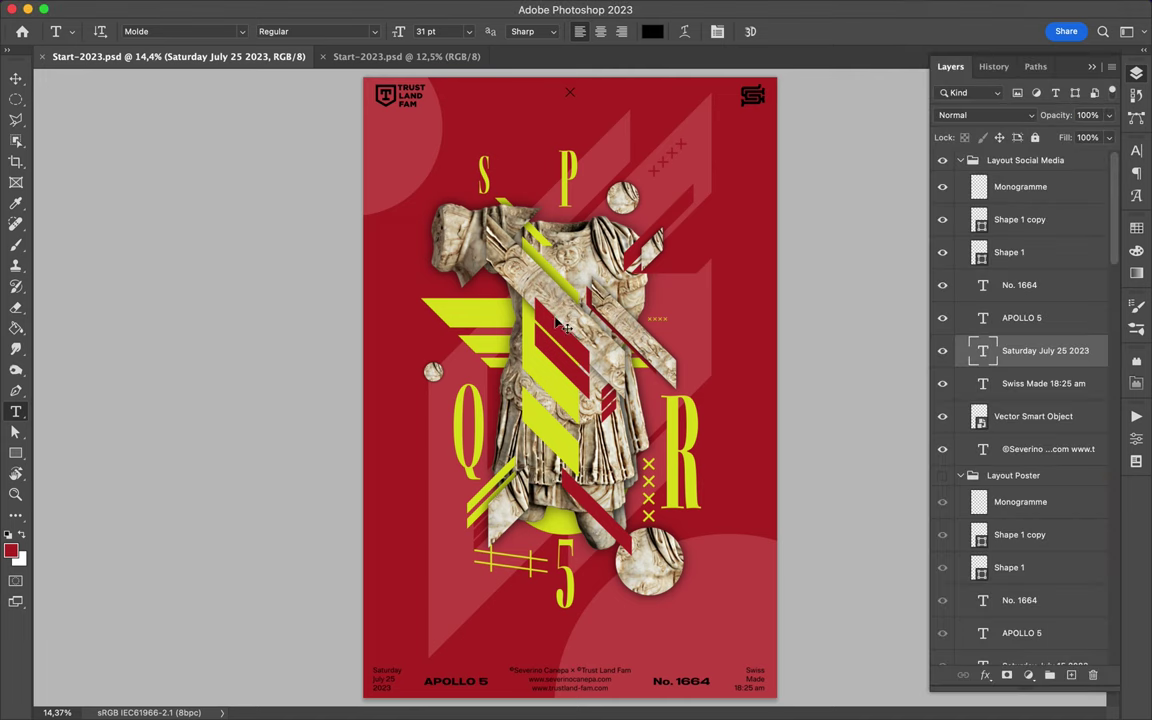
{"action": "key", "text": "v"}
{"action": "left_click", "coordinate": [465, 362], "text": "ctrl"}
{"action": "key", "text": "l"}
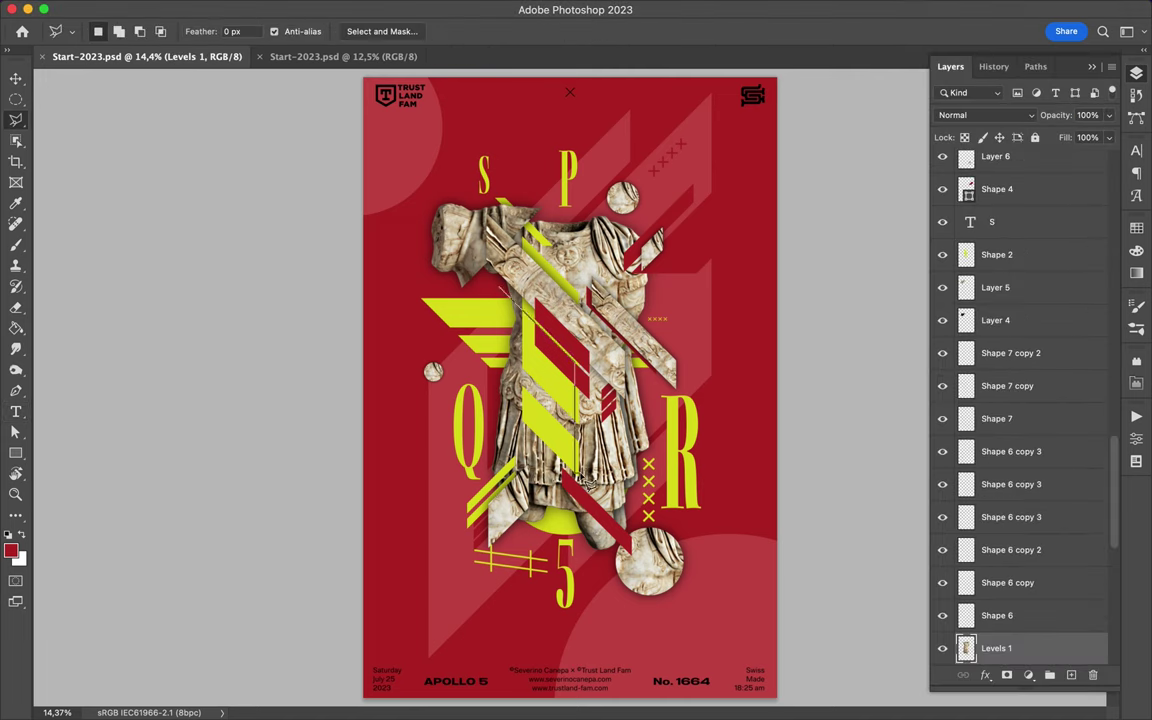
{"action": "left_click", "coordinate": [505, 295]}
{"action": "key", "text": "ctrl+j"}
- Move the copied statue slice to the poster's left edge
{"action": "key", "text": "v"}
{"action": "mouse_move", "coordinate": [540, 390]}
{"action": "left_mouse_down"}
{"action": "mouse_move", "coordinate": [395, 363]}
{"action": "mouse_move", "coordinate": [740, 235]}
{"action": "left_mouse_up"}
{"action": "left_click", "coordinate": [157, 9]}
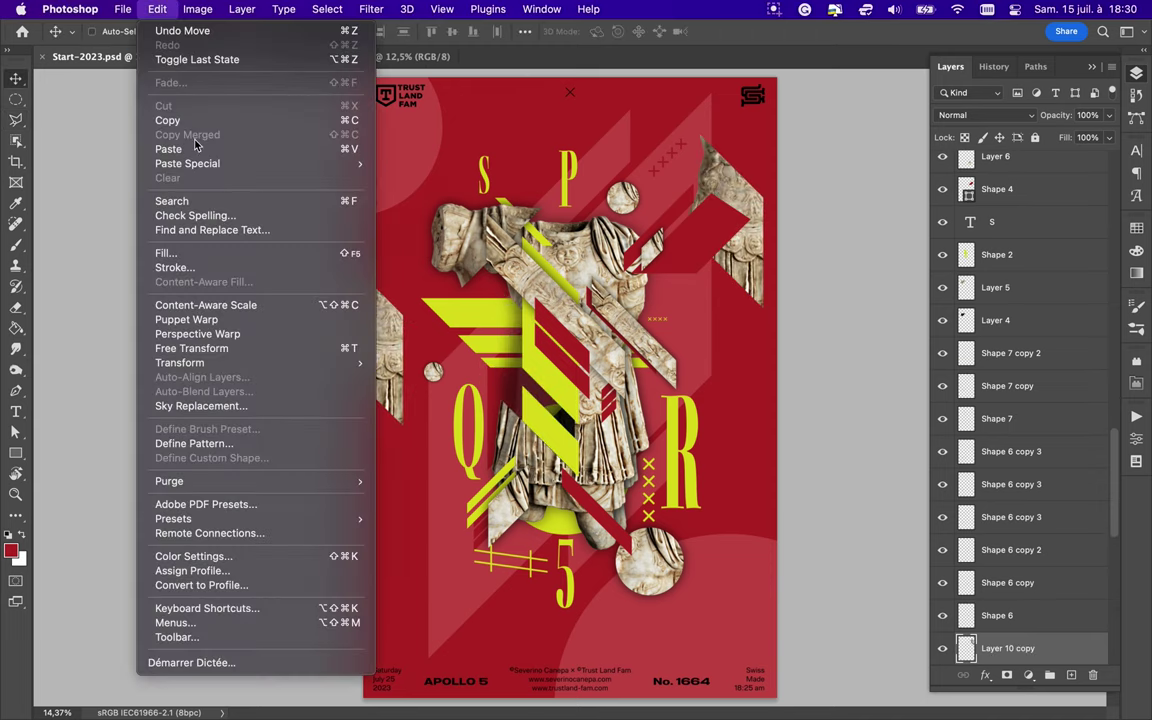
- Scale the right-edge statue fragment down to about 68%
{"action": "left_click", "coordinate": [395, 386]}
{"action": "mouse_move", "coordinate": [764, 132]}
{"action": "left_mouse_down"}
{"action": "mouse_move", "coordinate": [750, 190]}
{"action": "mouse_move", "coordinate": [779, 141]}
{"action": "left_mouse_up"}
{"action": "key", "text": "Return"}
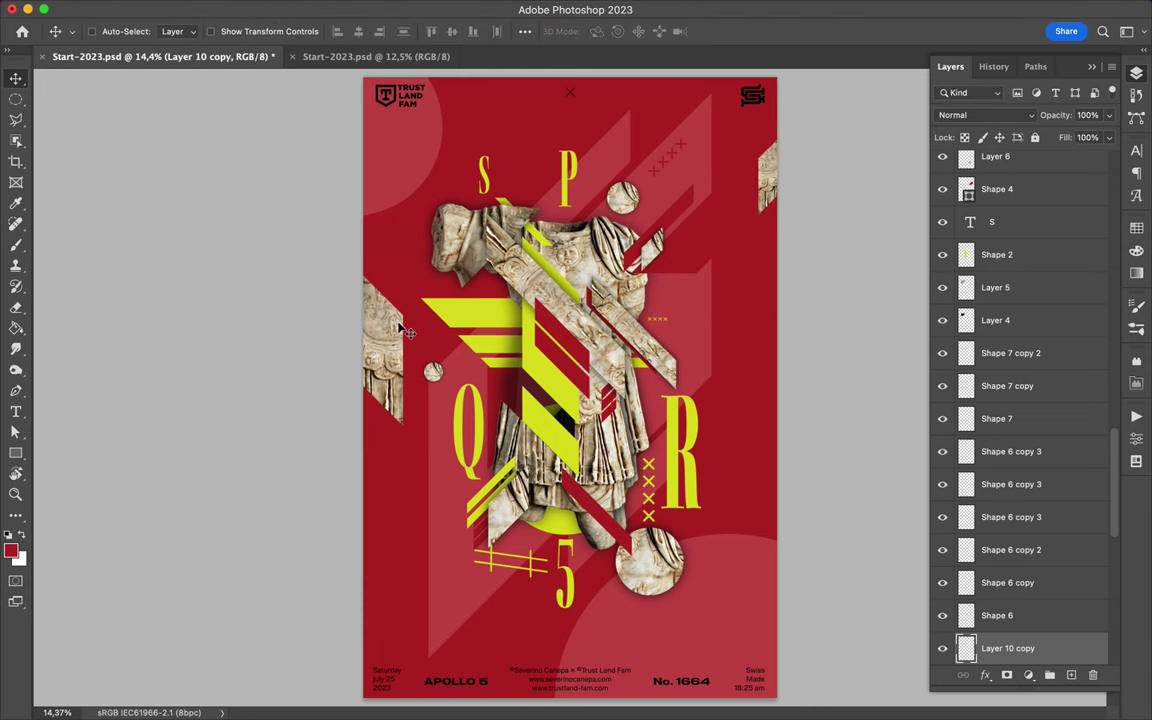
- Create empty Layer 11 and place it below Layer 10 copy
{"action": "left_click", "coordinate": [1073, 675]}
{"action": "left_click_drag", "start_coordinate": [987, 312], "coordinate": [987, 348]}
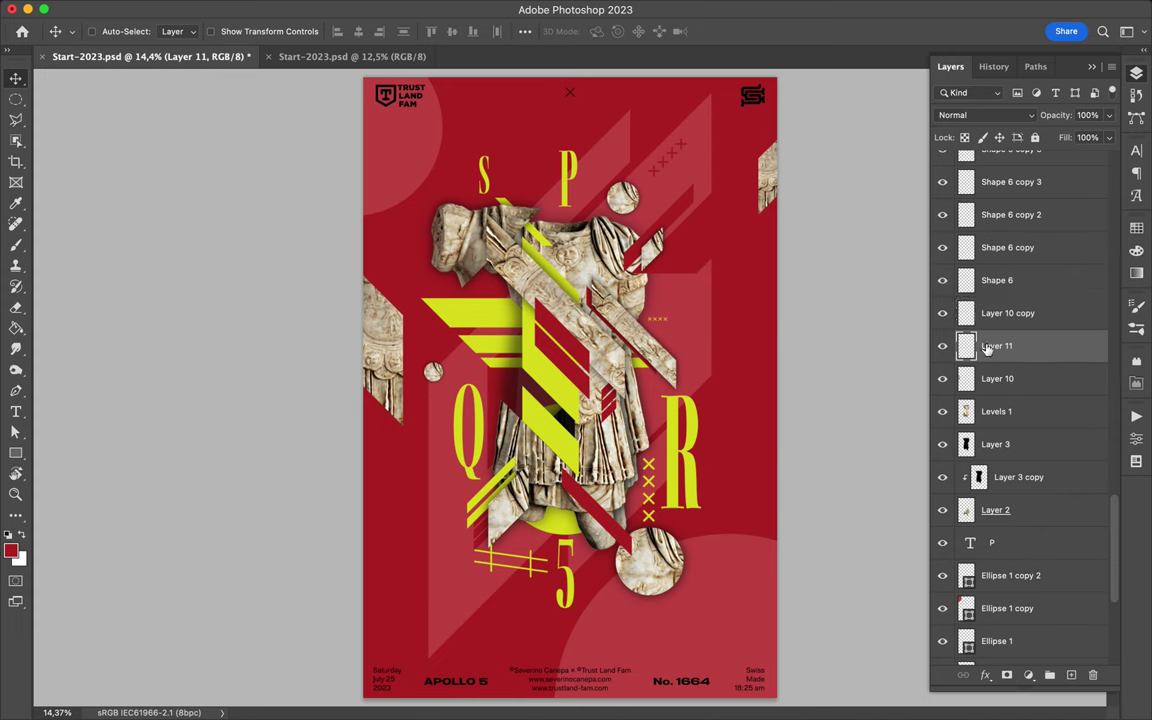
{"action": "key", "text": "m"}
{"action": "left_click", "coordinate": [371, 9]}
{"action": "mouse_move", "coordinate": [376, 215]}
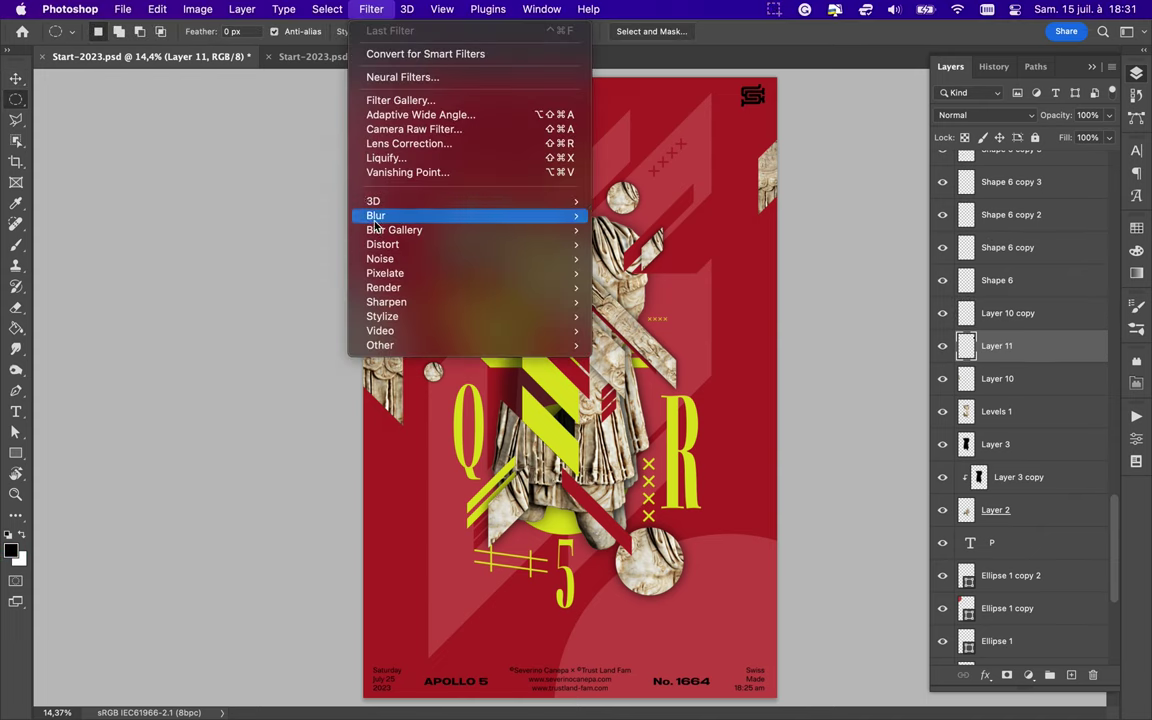
- Give Layer 11 an 85.4 px Gaussian blur and Multiply blending
{"action": "left_click", "coordinate": [689, 278]}
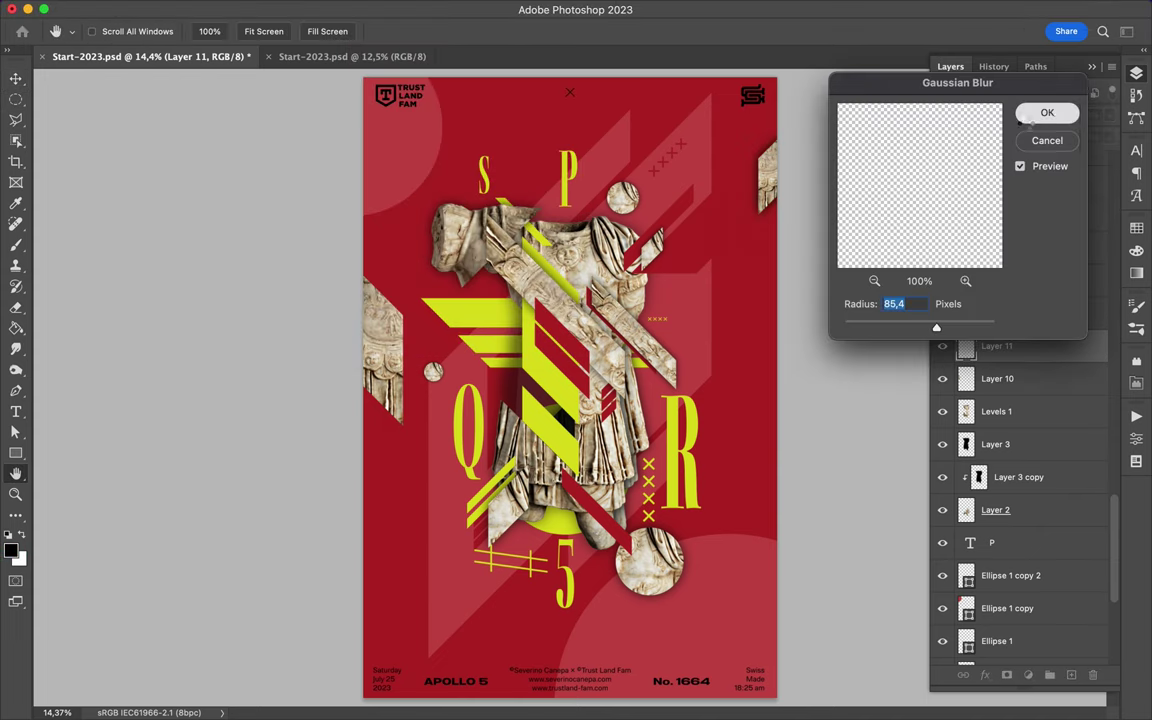
{"action": "left_click", "coordinate": [1040, 114]}
{"action": "left_click", "coordinate": [985, 115]}
{"action": "left_click", "coordinate": [982, 172]}
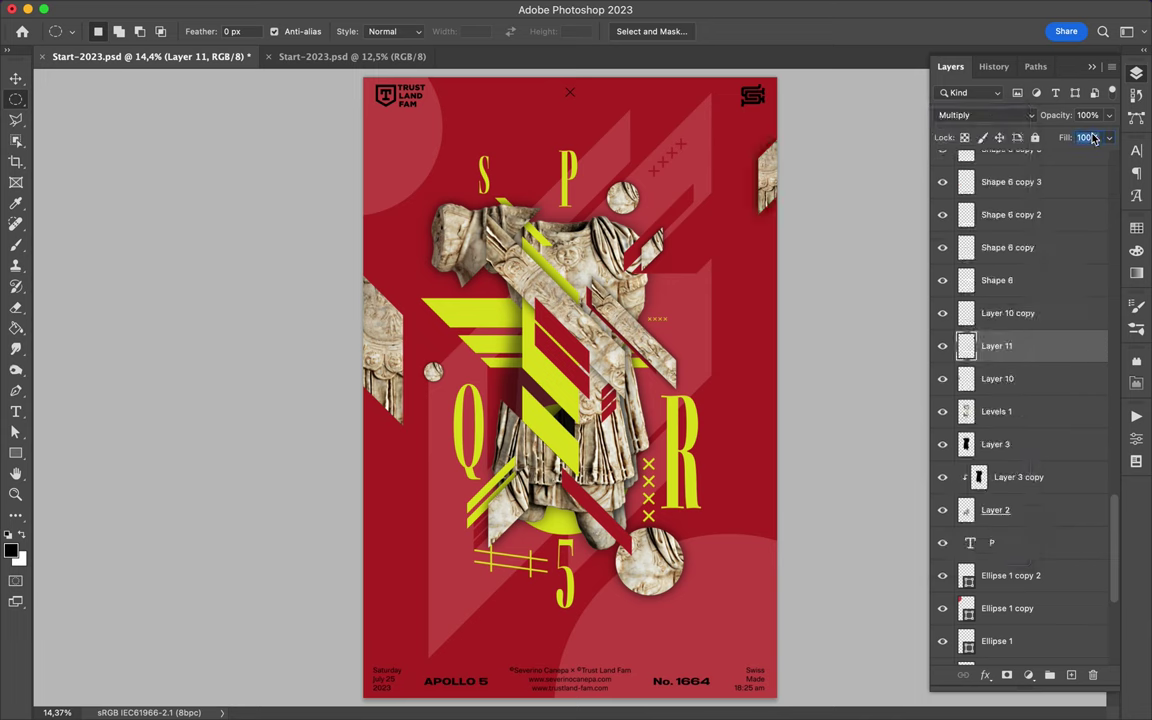
- Add Layer 12 above Levels 1 and set it to Multiply blending
{"action": "key", "text": "v"}
{"action": "left_click", "coordinate": [996, 411]}
{"action": "left_click", "coordinate": [1071, 675]}
{"action": "key", "text": "g"}
{"action": "key", "text": "v"}
{"action": "left_click", "coordinate": [374, 9]}
{"action": "left_click", "coordinate": [410, 49]}
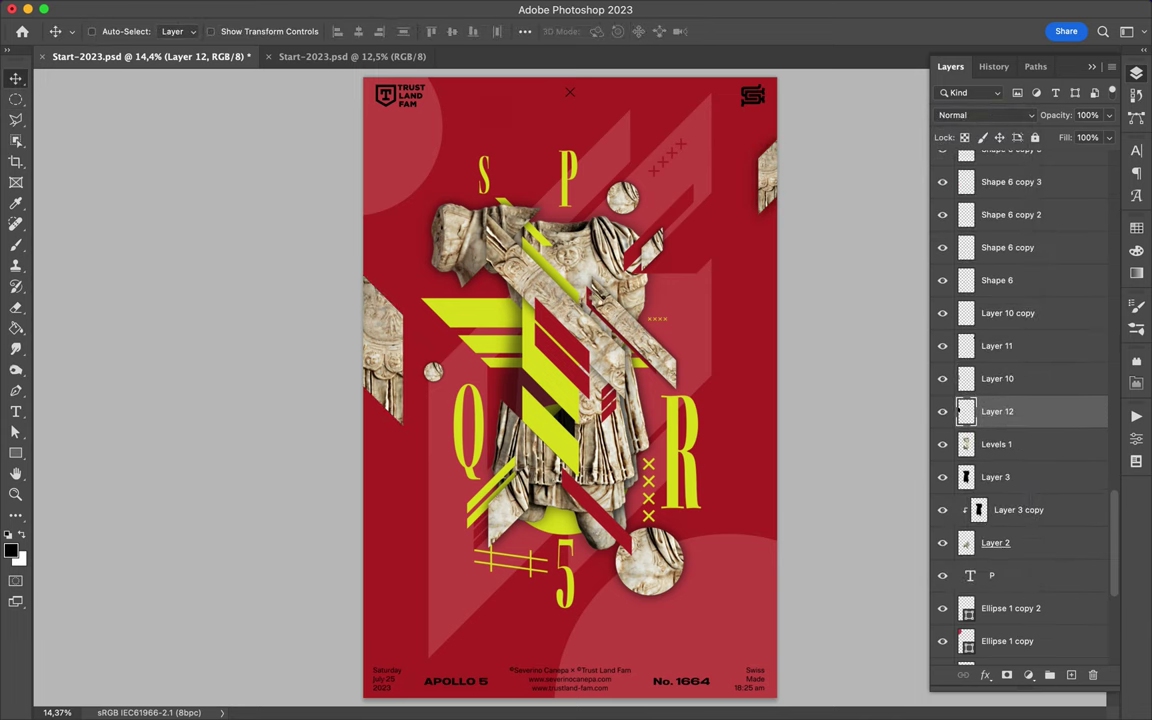
{"action": "left_click", "coordinate": [985, 115]}
{"action": "left_click", "coordinate": [982, 172]}
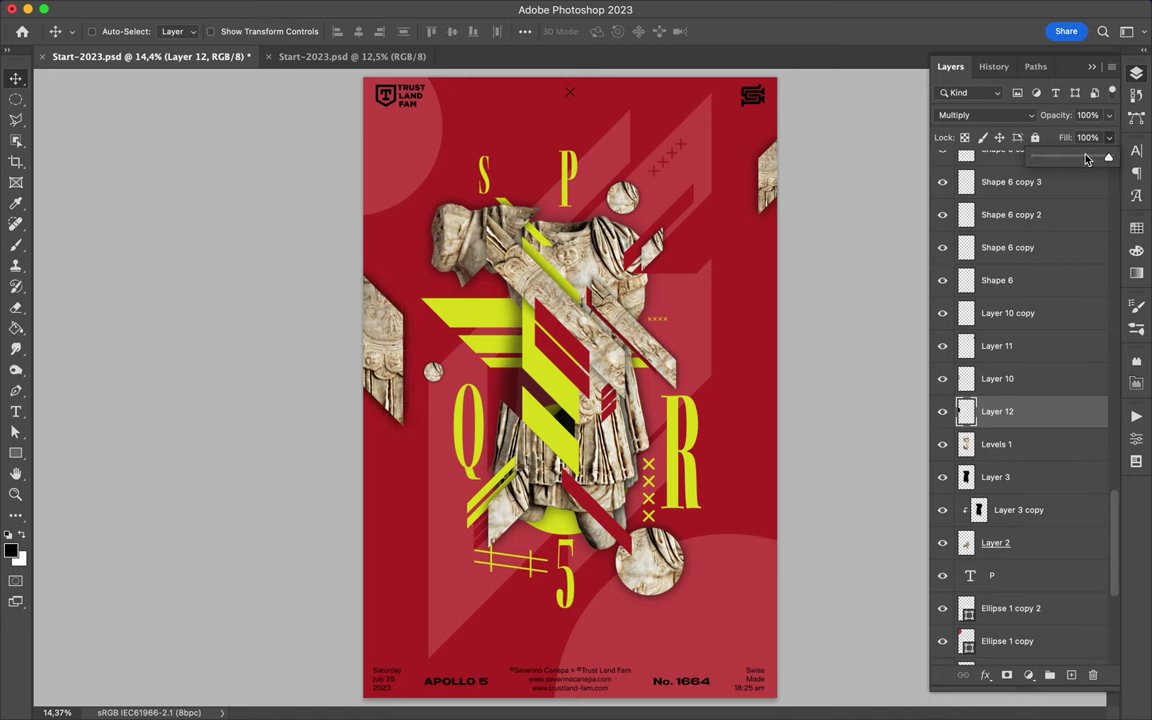
{"action": "left_click", "coordinate": [996, 378], "text": "shift"}
- Lower the left fragment and centre the translucent circle, stacked below Shape 9
{"action": "mouse_move", "coordinate": [365, 300]}
{"action": "left_mouse_down"}
{"action": "mouse_move", "coordinate": [390, 447]}
{"action": "mouse_move", "coordinate": [130, 716]}
{"action": "left_mouse_up"}
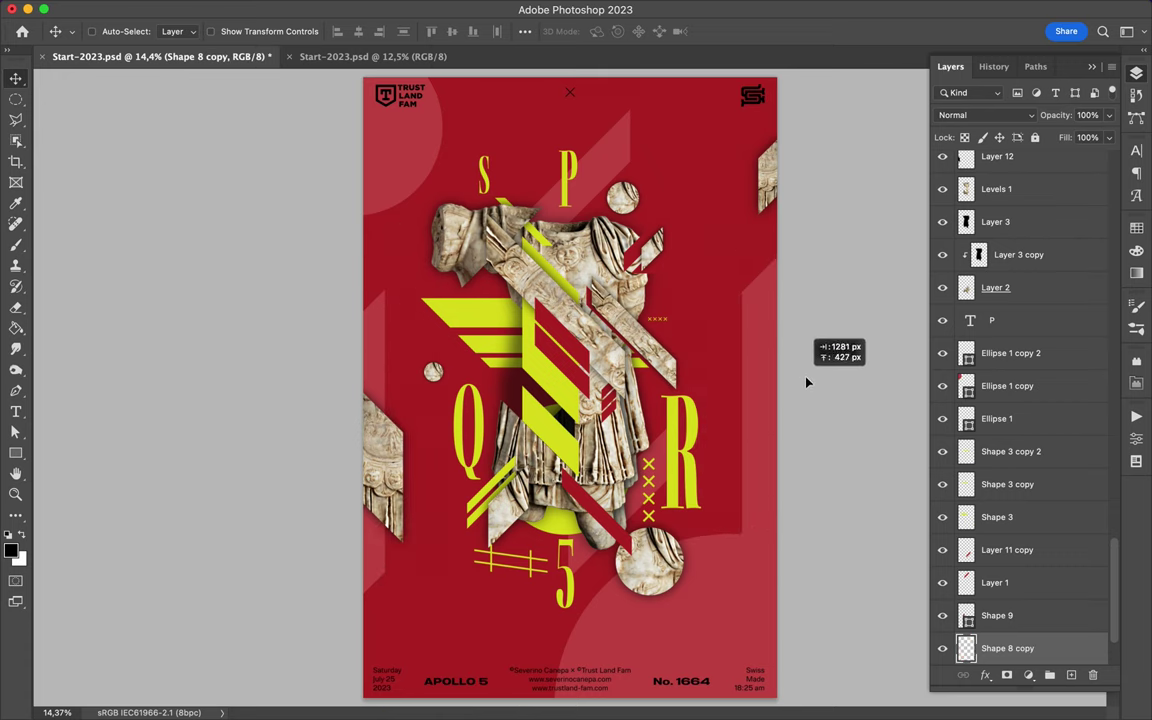
{"action": "left_click_drag", "start_coordinate": [130, 716], "coordinate": [822, 344]}
{"action": "left_click_drag", "start_coordinate": [700, 560], "coordinate": [590, 260]}
{"action": "left_click_drag", "start_coordinate": [1010, 352], "coordinate": [1024, 605]}
{"action": "left_click", "coordinate": [524, 32]}
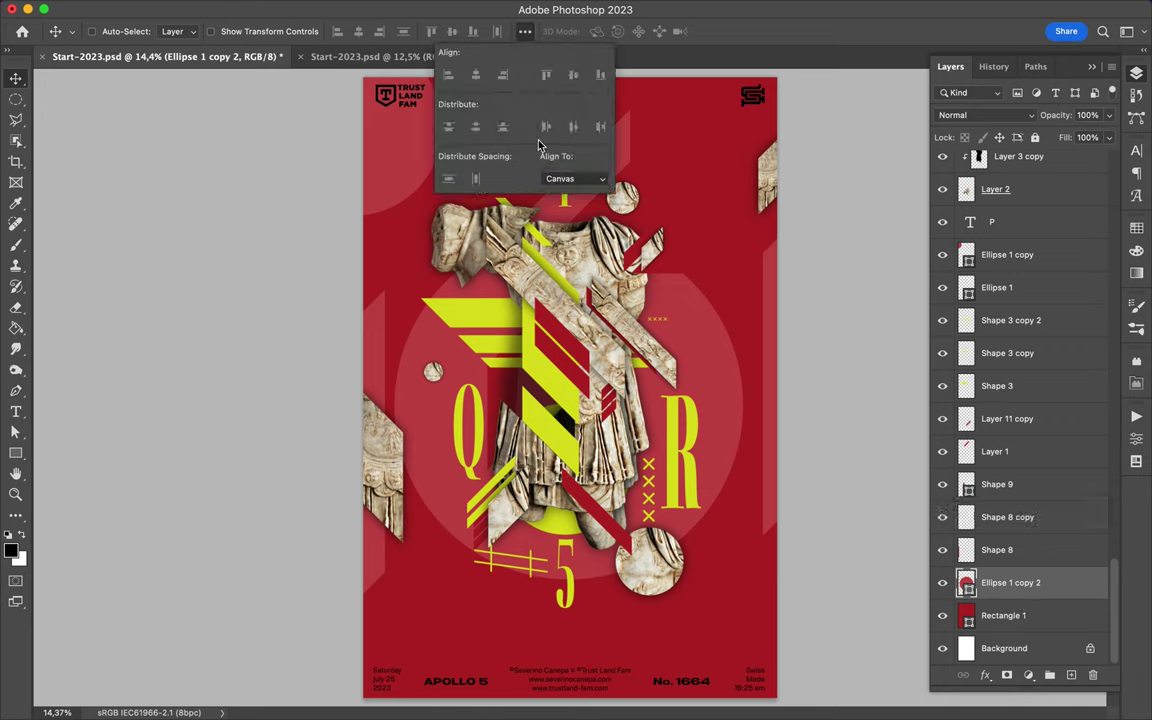
- Shift the pale diagonal stripe right and move the Layer 3 shadow blob
{"action": "left_click_drag", "start_coordinate": [376, 340], "coordinate": [367, 358]}
{"action": "mouse_move", "coordinate": [612, 173]}
{"action": "left_mouse_down"}
{"action": "mouse_move", "coordinate": [900, 103]}
{"action": "mouse_move", "coordinate": [766, 134]}
{"action": "mouse_move", "coordinate": [645, 190]}
{"action": "mouse_move", "coordinate": [698, 203]}
{"action": "mouse_move", "coordinate": [692, 253]}
{"action": "left_mouse_up"}
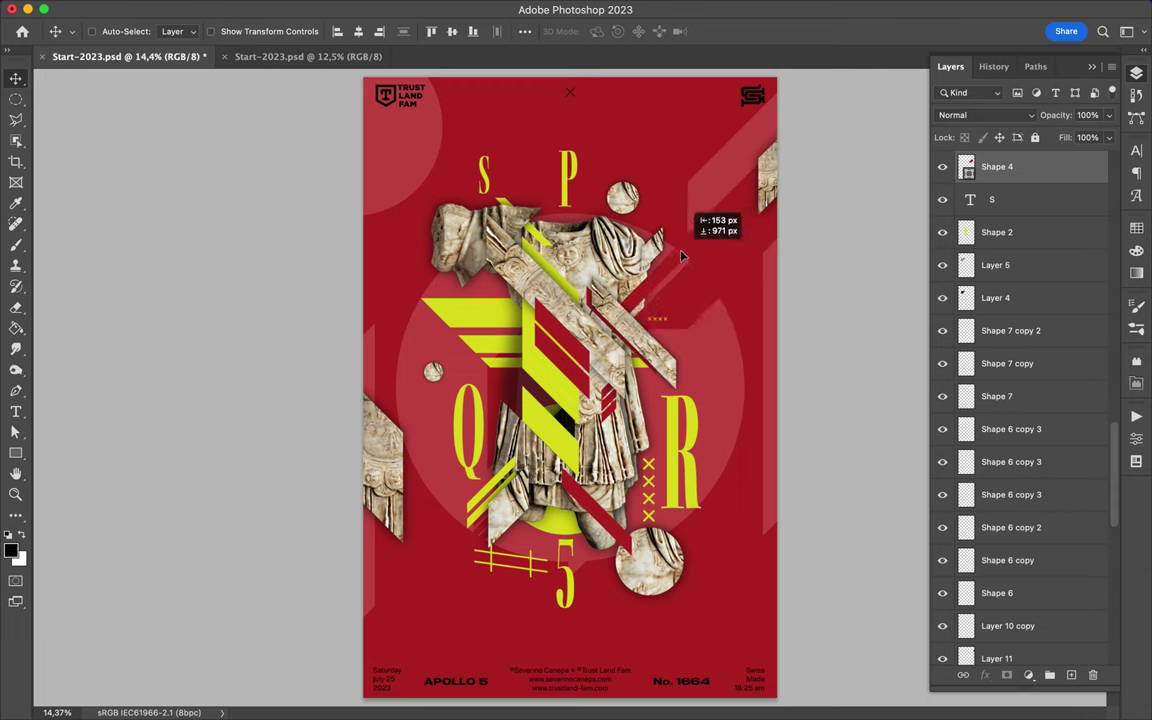
{"action": "left_click_drag", "start_coordinate": [690, 257], "coordinate": [682, 260]}
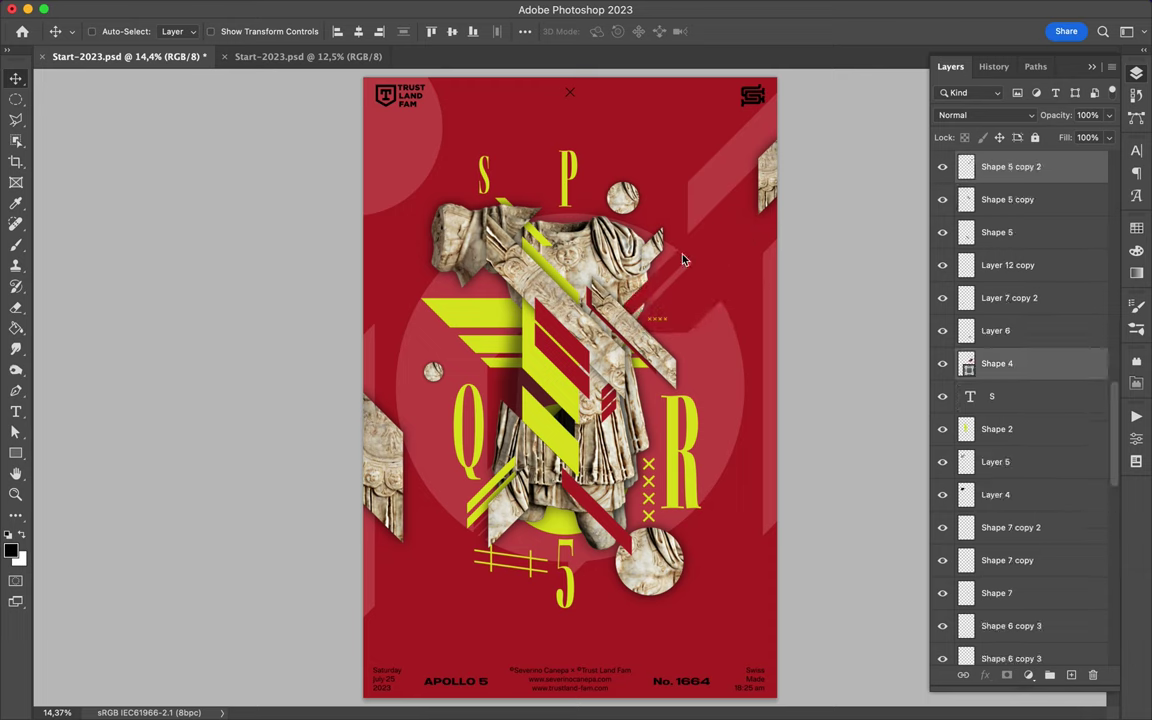
{"action": "mouse_move", "coordinate": [478, 505]}
{"action": "left_mouse_down"}
{"action": "mouse_move", "coordinate": [470, 368]}
{"action": "mouse_move", "coordinate": [532, 400]}
{"action": "left_mouse_up"}
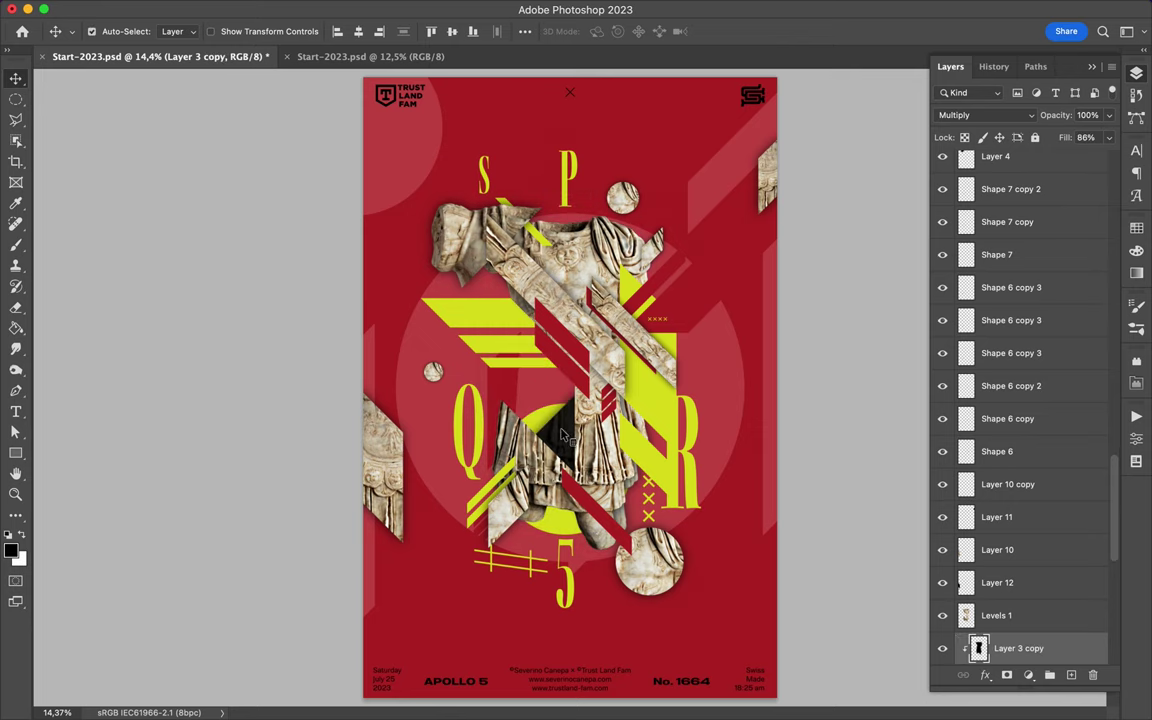
- Delete the Layer 3 copy shadow blob and duplicate the pale diagonal Shape 10
{"action": "key", "text": "Delete"}
{"action": "left_click_drag", "start_coordinate": [600, 362], "coordinate": [418, 220]}
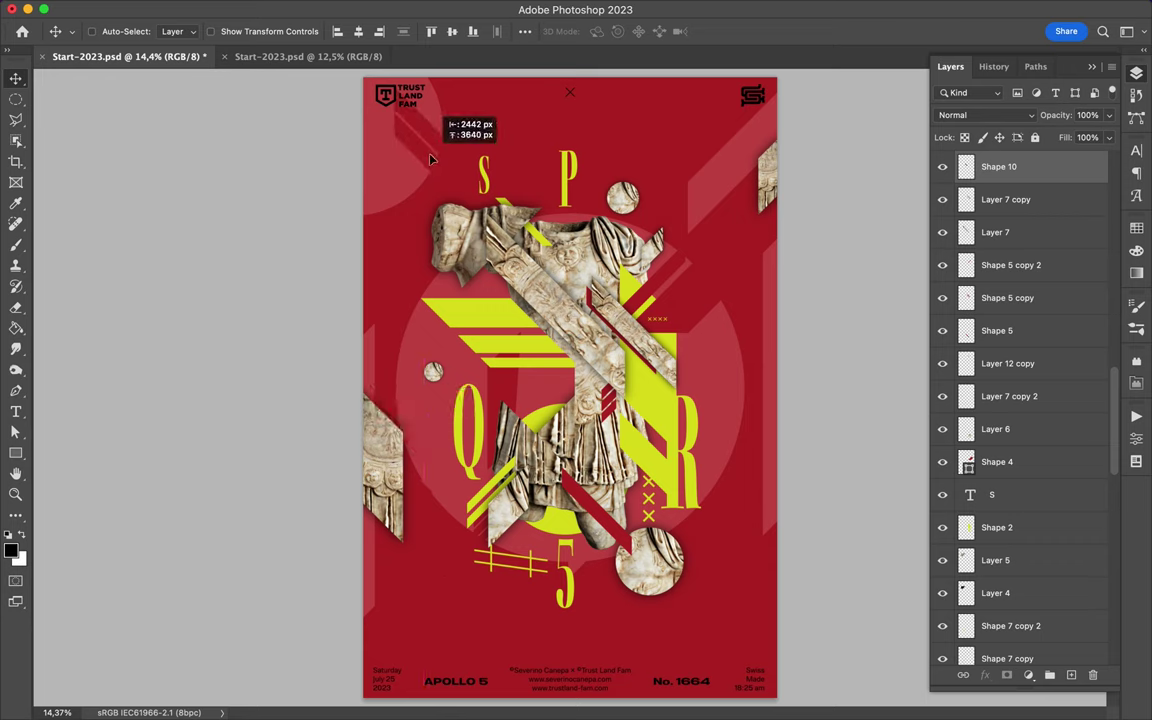
{"action": "left_click_drag", "start_coordinate": [418, 220], "coordinate": [392, 232]}
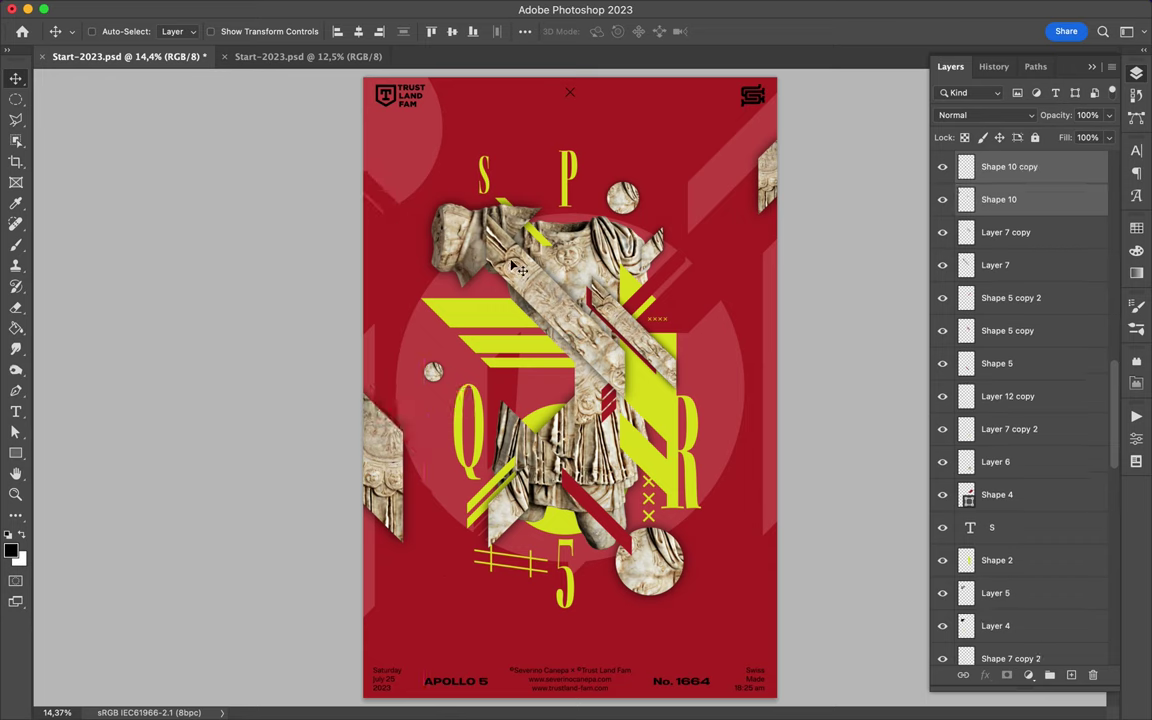
- Move the marble strip down-left and a small marble ball lower
{"action": "left_click_drag", "start_coordinate": [512, 266], "coordinate": [432, 382]}
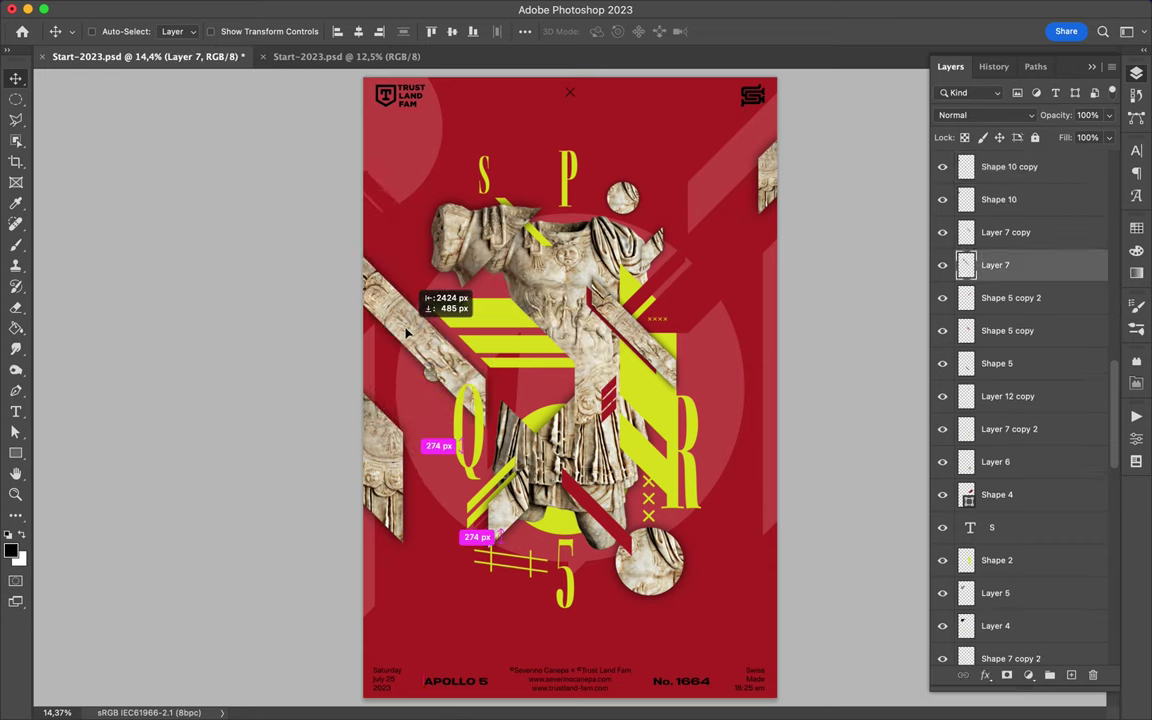
{"action": "mouse_move", "coordinate": [432, 382]}
{"action": "left_mouse_down"}
{"action": "mouse_move", "coordinate": [437, 342]}
{"action": "mouse_move", "coordinate": [420, 360]}
{"action": "left_mouse_up"}
{"action": "left_click", "coordinate": [396, 322], "text": "ctrl"}
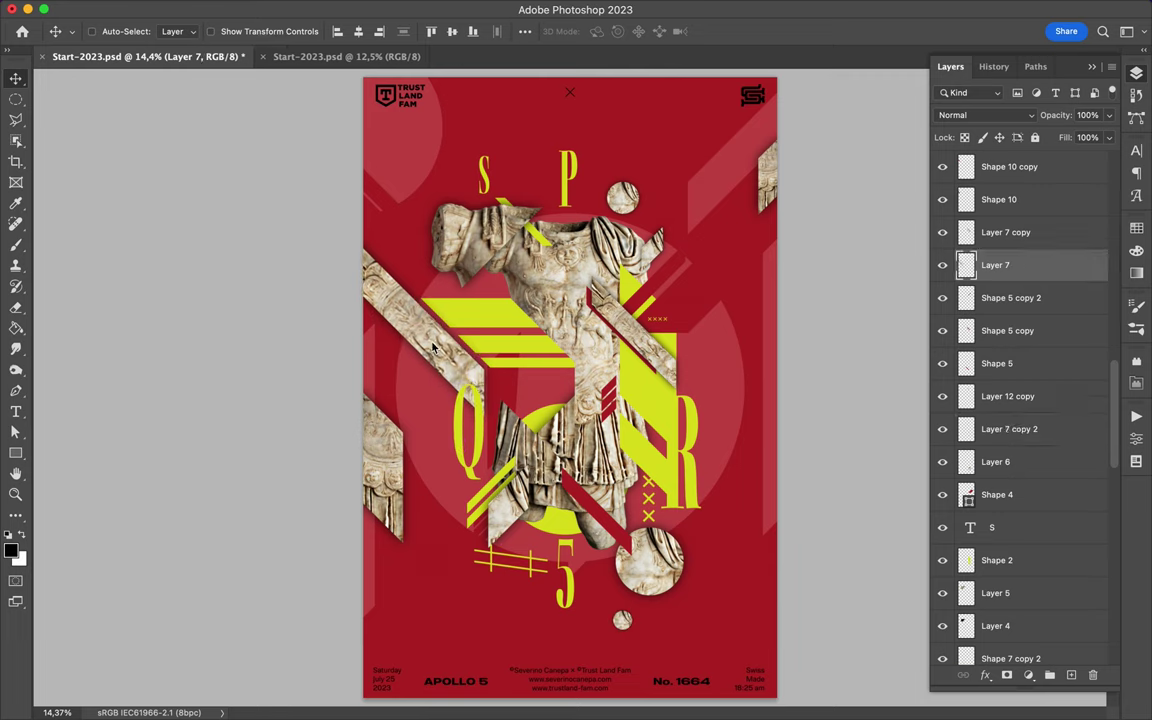
- Move the three Shape 3 yellow stripes together to a new position
{"action": "left_click", "coordinate": [492, 307], "text": "ctrl"}
{"action": "left_click", "coordinate": [456, 318], "text": "ctrl+shift"}
{"action": "left_click", "coordinate": [465, 335], "text": "ctrl+shift"}
{"action": "left_click_drag", "start_coordinate": [465, 335], "coordinate": [511, 362]}
{"action": "left_click", "coordinate": [511, 362], "text": "ctrl"}
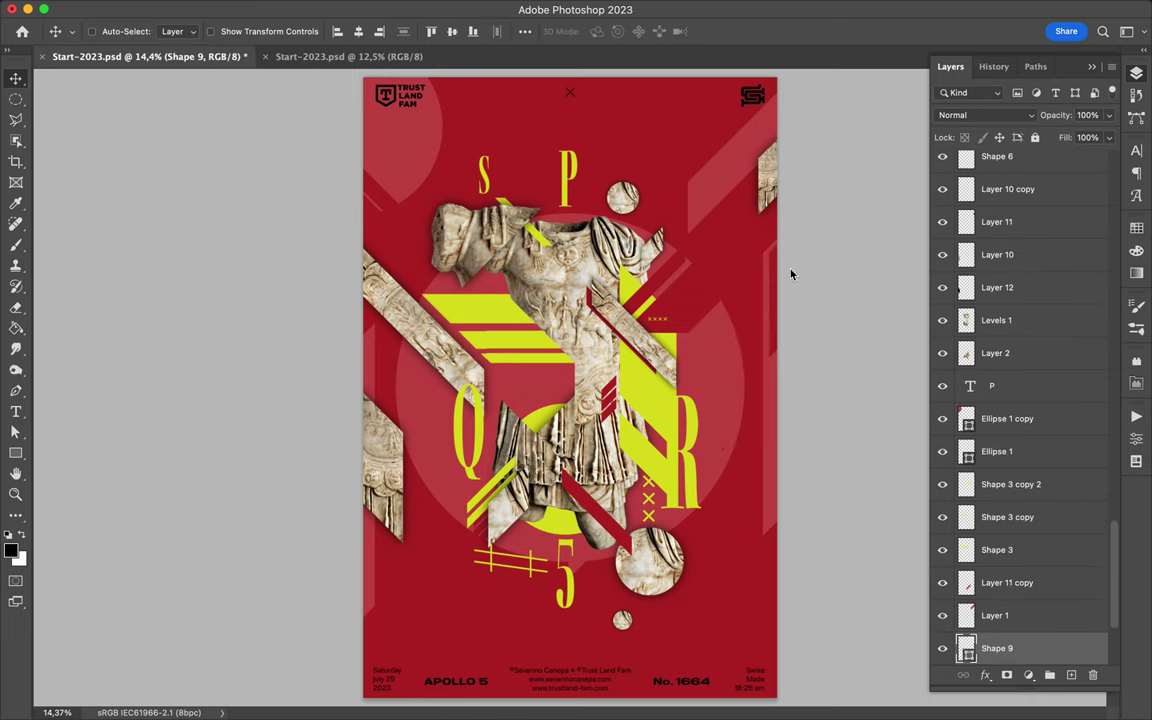
- Pick Modern Symphony Serif for the S text layer in the Character panel
{"action": "left_click", "coordinate": [484, 176], "text": "ctrl"}
{"action": "left_click", "coordinate": [1136, 150]}
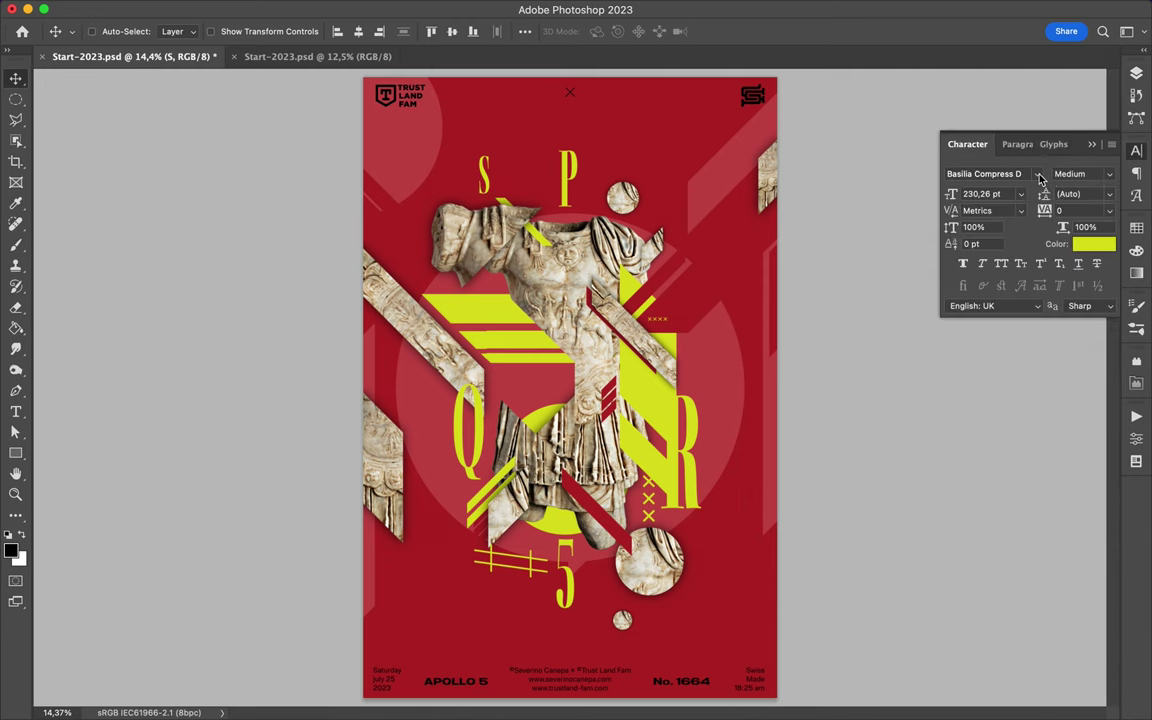
{"action": "left_click", "coordinate": [1038, 175]}
{"action": "scroll", "coordinate": [964, 488], "scroll_direction": "down", "scroll_amount": 10}
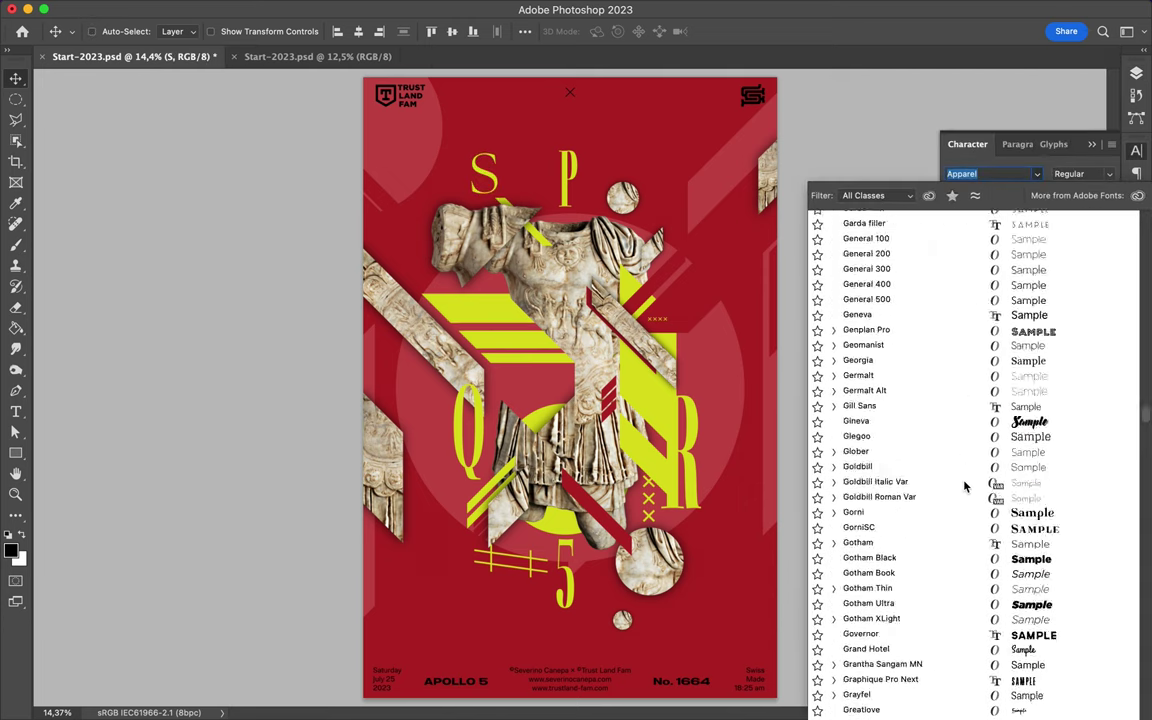
{"action": "scroll", "coordinate": [965, 487], "scroll_direction": "down", "scroll_amount": 10}
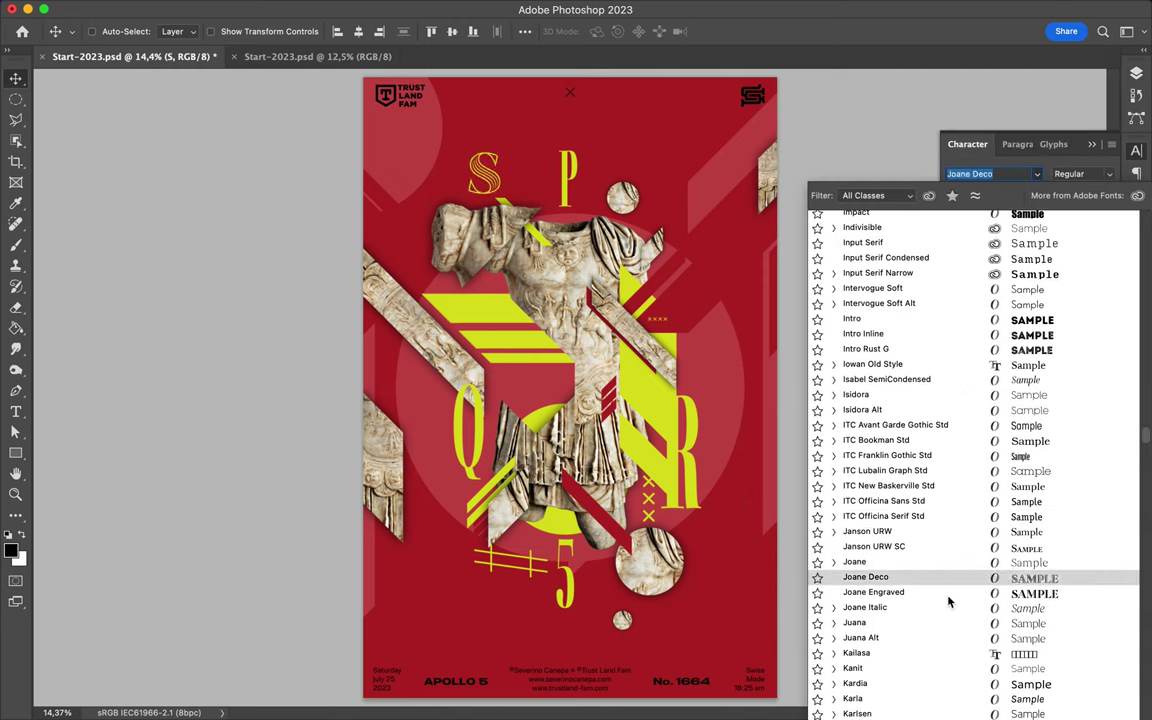
{"action": "scroll", "coordinate": [943, 632], "scroll_direction": "down", "scroll_amount": 3}
{"action": "scroll", "coordinate": [945, 627], "scroll_direction": "down", "scroll_amount": 3}
{"action": "scroll", "coordinate": [944, 640], "scroll_direction": "down", "scroll_amount": 3}
{"action": "scroll", "coordinate": [944, 640], "scroll_direction": "down", "scroll_amount": 3}
{"action": "scroll", "coordinate": [937, 557], "scroll_direction": "down", "scroll_amount": 3}
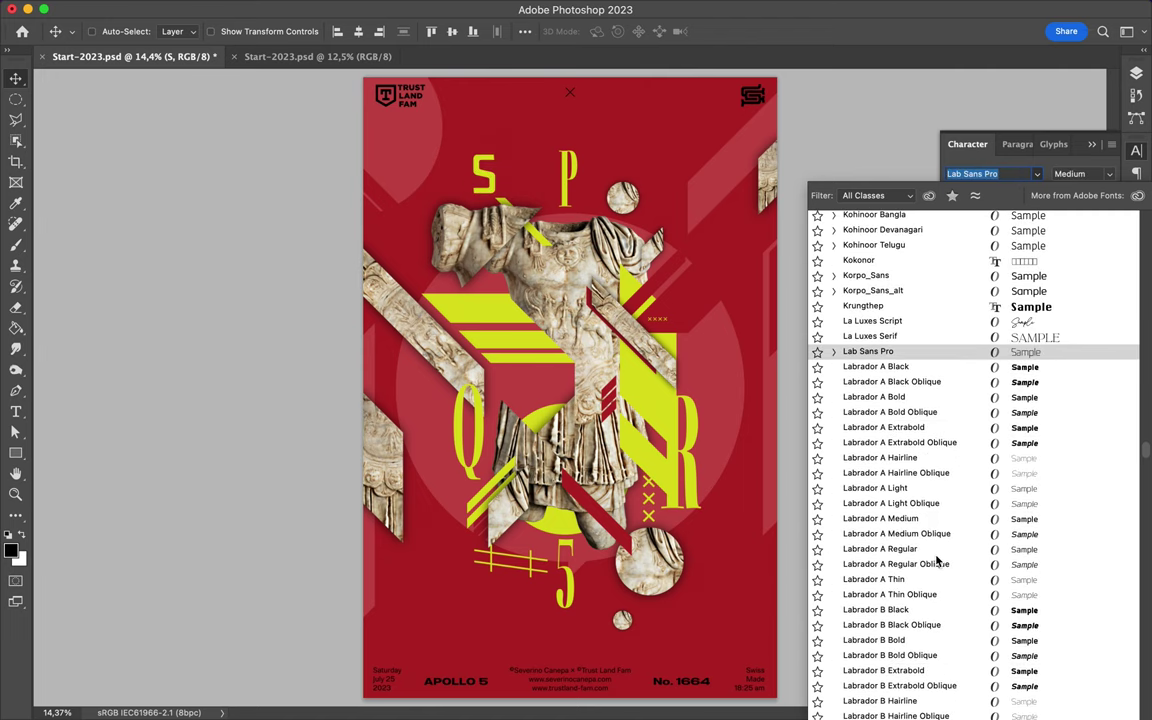
{"action": "scroll", "coordinate": [938, 585], "scroll_direction": "down", "scroll_amount": 5}
{"action": "scroll", "coordinate": [936, 610], "scroll_direction": "down", "scroll_amount": 1}
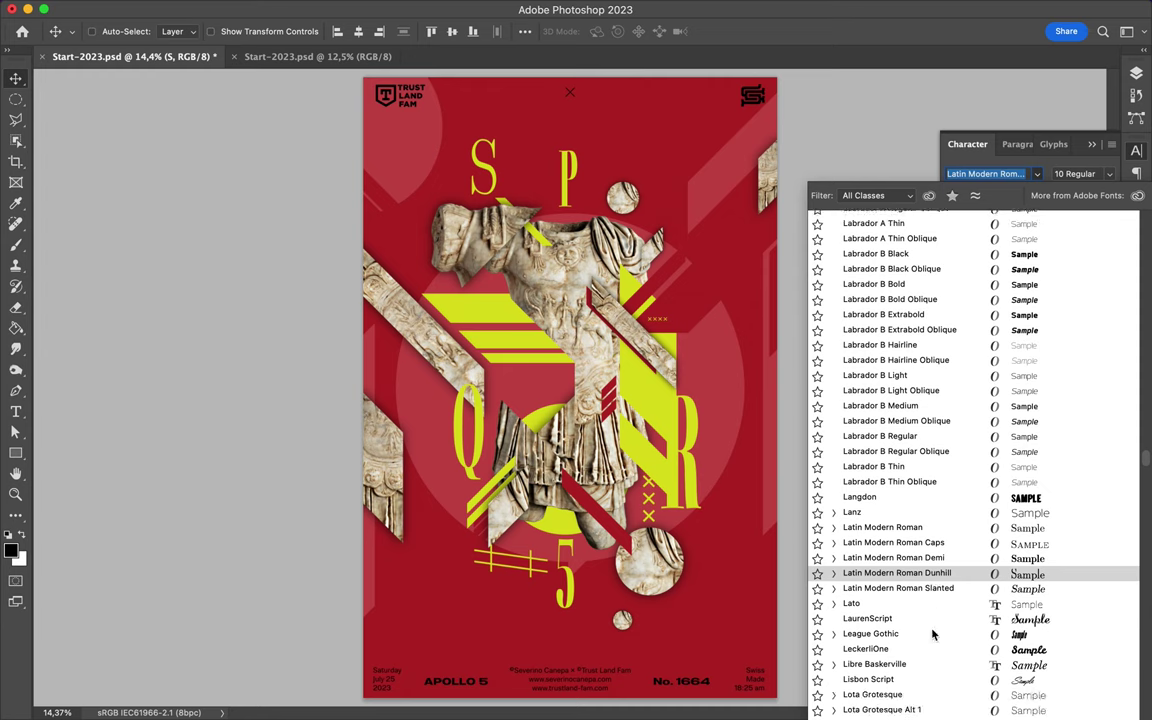
{"action": "scroll", "coordinate": [940, 605], "scroll_direction": "down", "scroll_amount": 5}
{"action": "scroll", "coordinate": [946, 598], "scroll_direction": "down", "scroll_amount": 5}
{"action": "scroll", "coordinate": [946, 640], "scroll_direction": "down", "scroll_amount": 3}
{"action": "scroll", "coordinate": [940, 650], "scroll_direction": "down", "scroll_amount": 1}
{"action": "scroll", "coordinate": [934, 640], "scroll_direction": "down", "scroll_amount": 1}
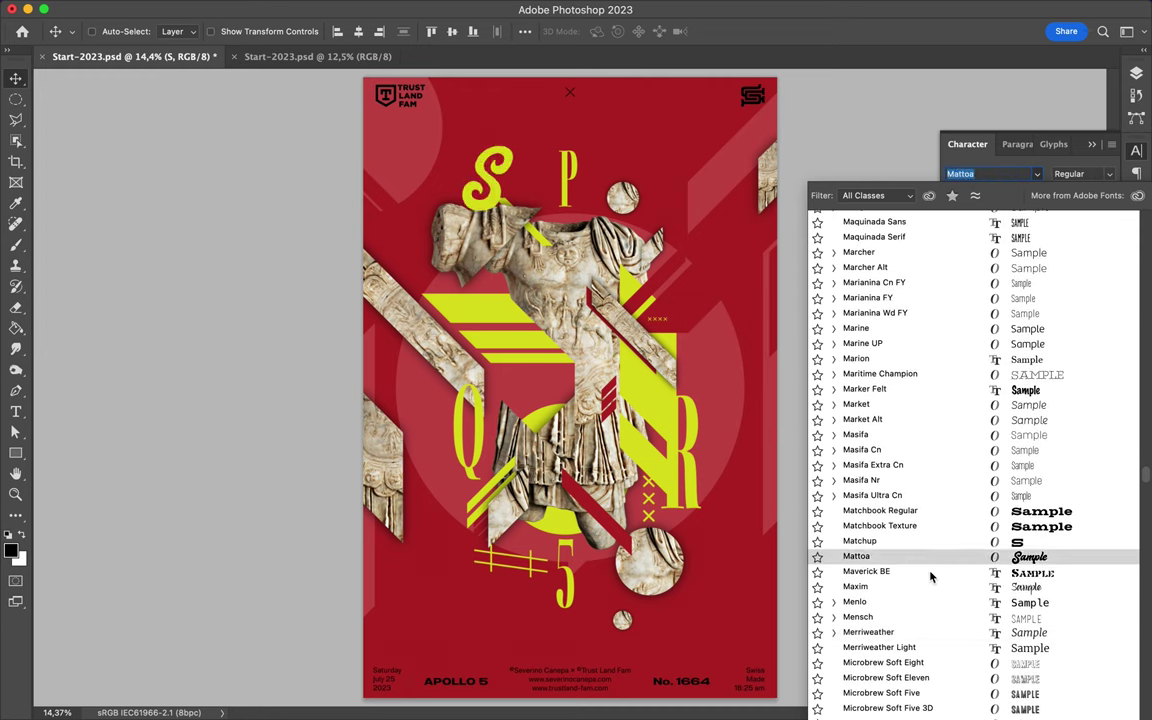
{"action": "scroll", "coordinate": [931, 645], "scroll_direction": "down", "scroll_amount": 2}
{"action": "scroll", "coordinate": [931, 600], "scroll_direction": "down", "scroll_amount": 4}
{"action": "scroll", "coordinate": [927, 587], "scroll_direction": "down", "scroll_amount": 1}
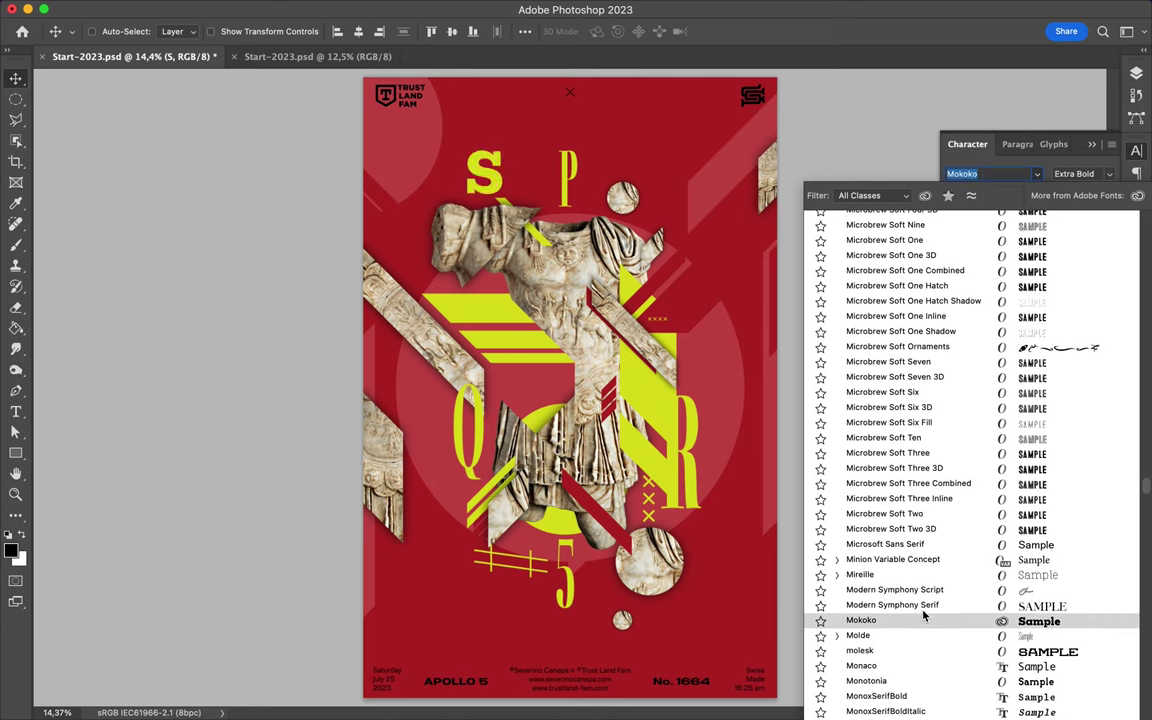
{"action": "left_click", "coordinate": [922, 606]}
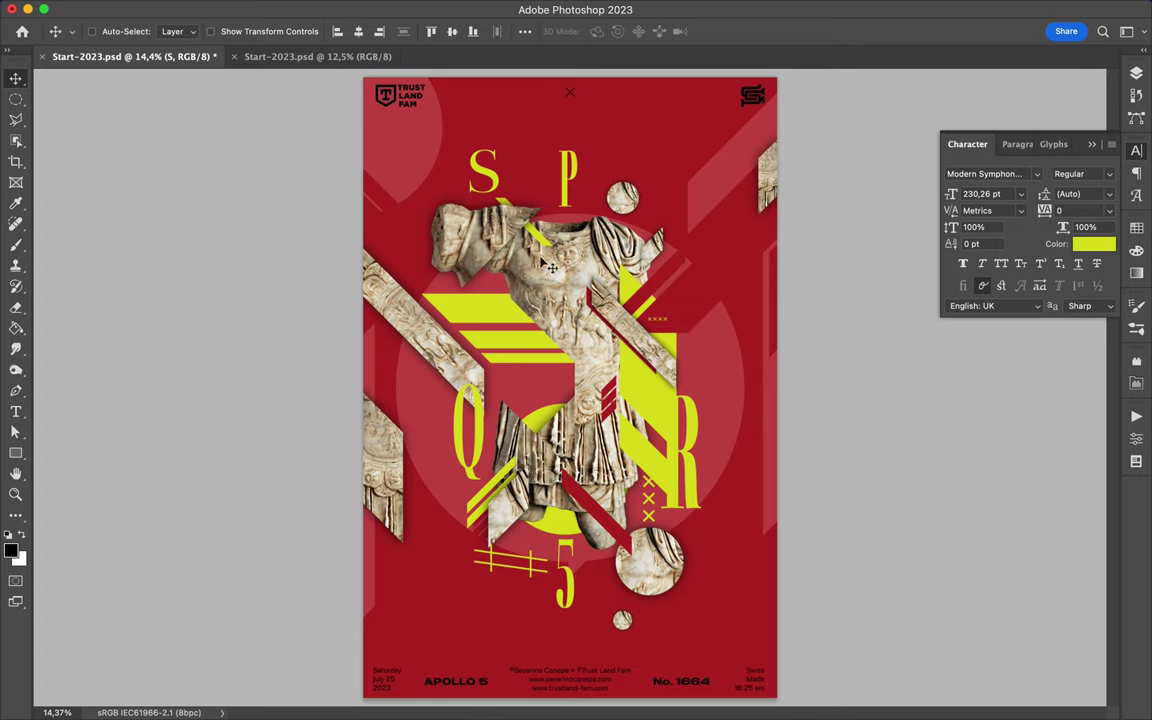
- Raise the yellow diagonal to the top edge and reposition Layer 8 and Shape 6 copy 3
{"action": "mouse_move", "coordinate": [672, 399]}
{"action": "left_mouse_down"}
{"action": "mouse_move", "coordinate": [625, 114]}
{"action": "mouse_move", "coordinate": [719, 178]}
{"action": "left_mouse_up"}
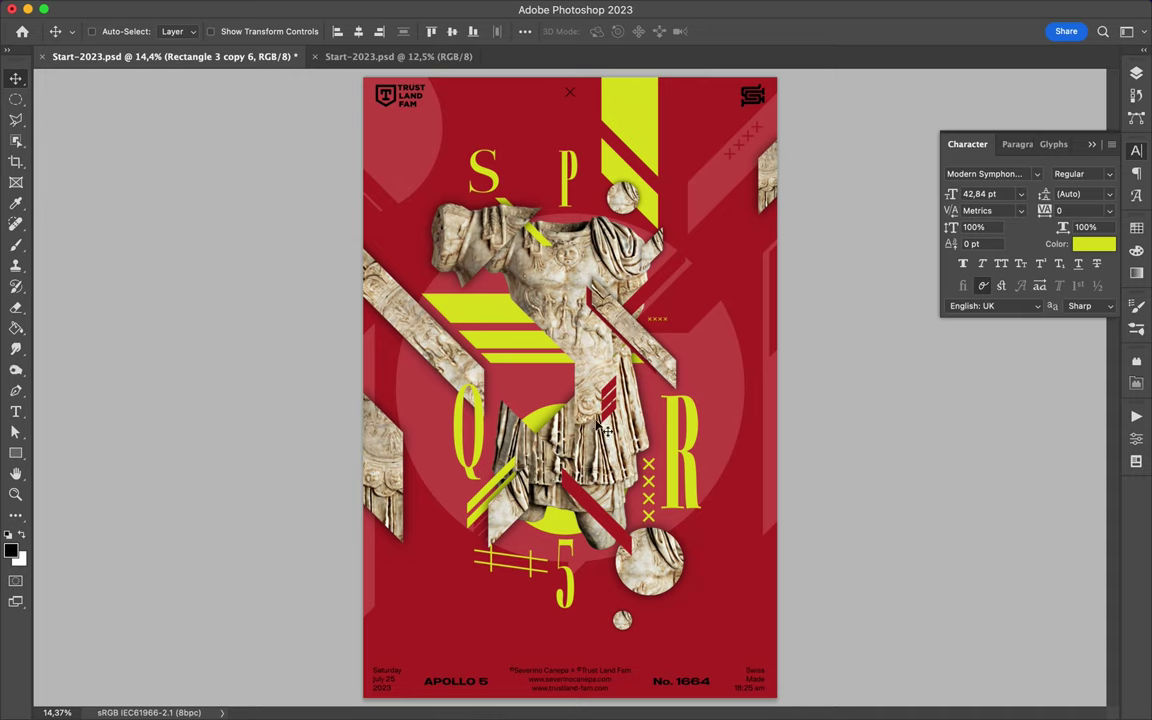
{"action": "mouse_move", "coordinate": [488, 530]}
{"action": "left_mouse_down"}
{"action": "mouse_move", "coordinate": [538, 378]}
{"action": "mouse_move", "coordinate": [548, 390]}
{"action": "left_mouse_up"}
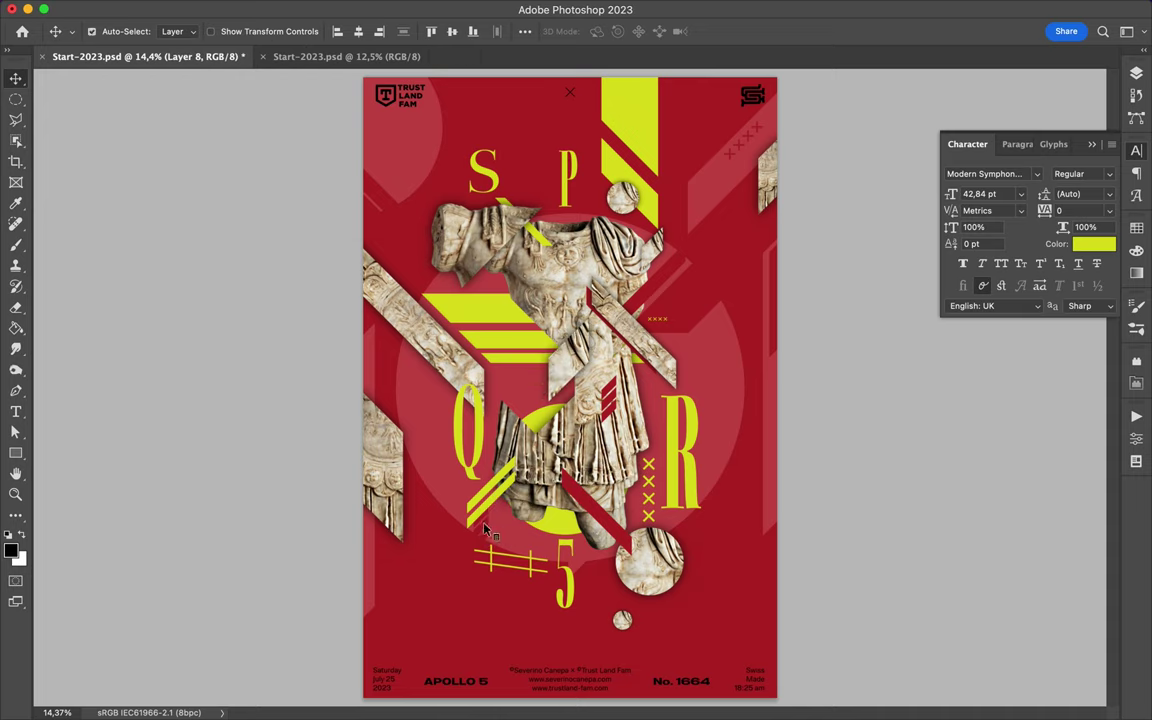
{"action": "left_click_drag", "start_coordinate": [486, 530], "coordinate": [522, 537]}
{"action": "scroll", "coordinate": [490, 525], "scroll_direction": "up", "scroll_amount": 5}
{"action": "scroll", "coordinate": [400, 410], "scroll_direction": "down", "scroll_amount": 1}
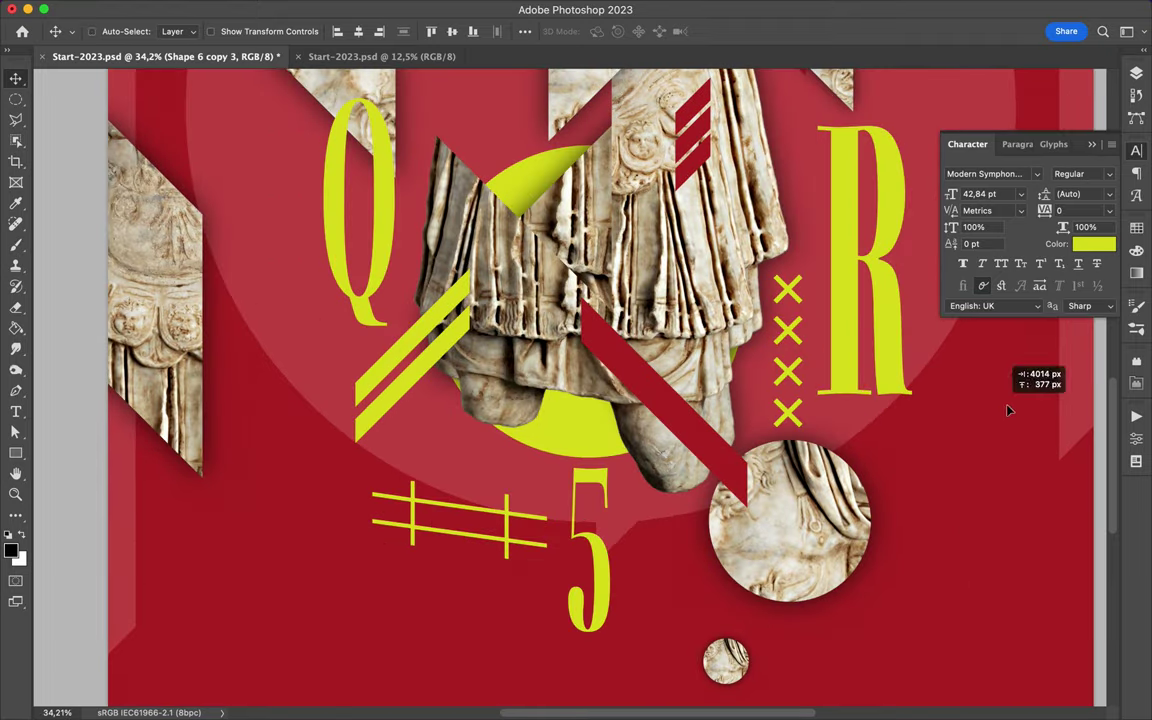
{"action": "scroll", "coordinate": [1008, 406], "scroll_direction": "down", "scroll_amount": 2}
{"action": "scroll", "coordinate": [972, 442], "scroll_direction": "down", "scroll_amount": 2}
{"action": "left_click_drag", "start_coordinate": [812, 419], "coordinate": [810, 371]}
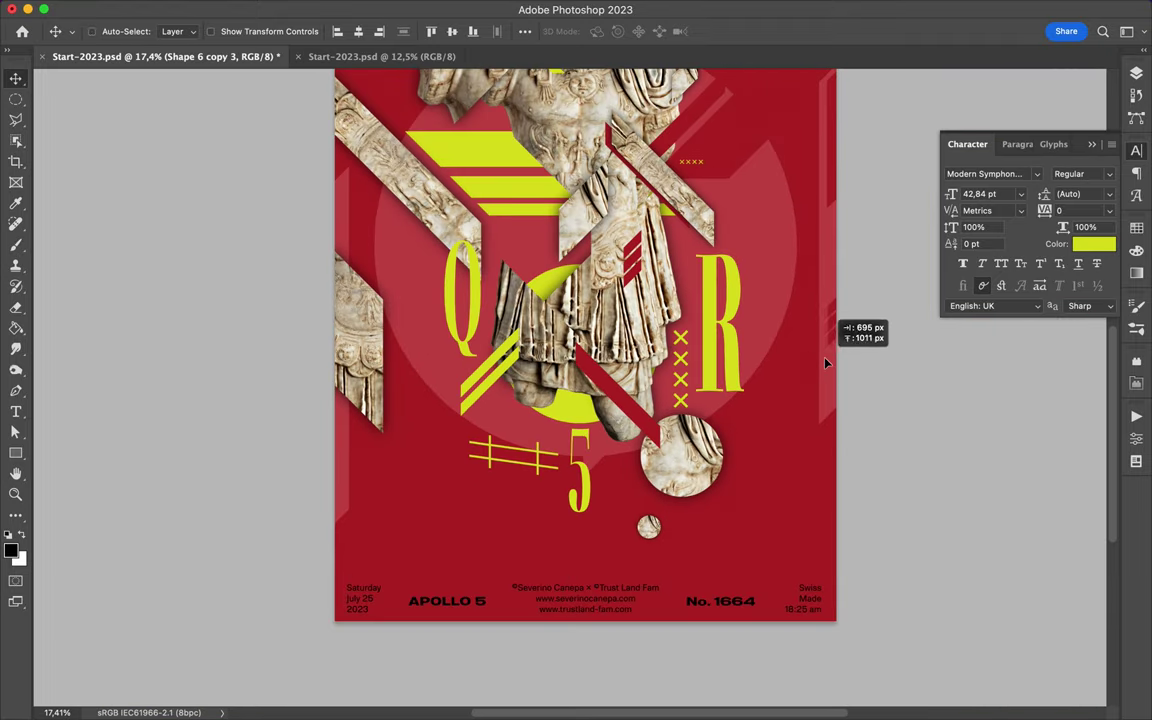
{"action": "scroll", "coordinate": [825, 364], "scroll_direction": "up", "scroll_amount": 5}
{"action": "scroll", "coordinate": [824, 366], "scroll_direction": "down", "scroll_amount": 3}
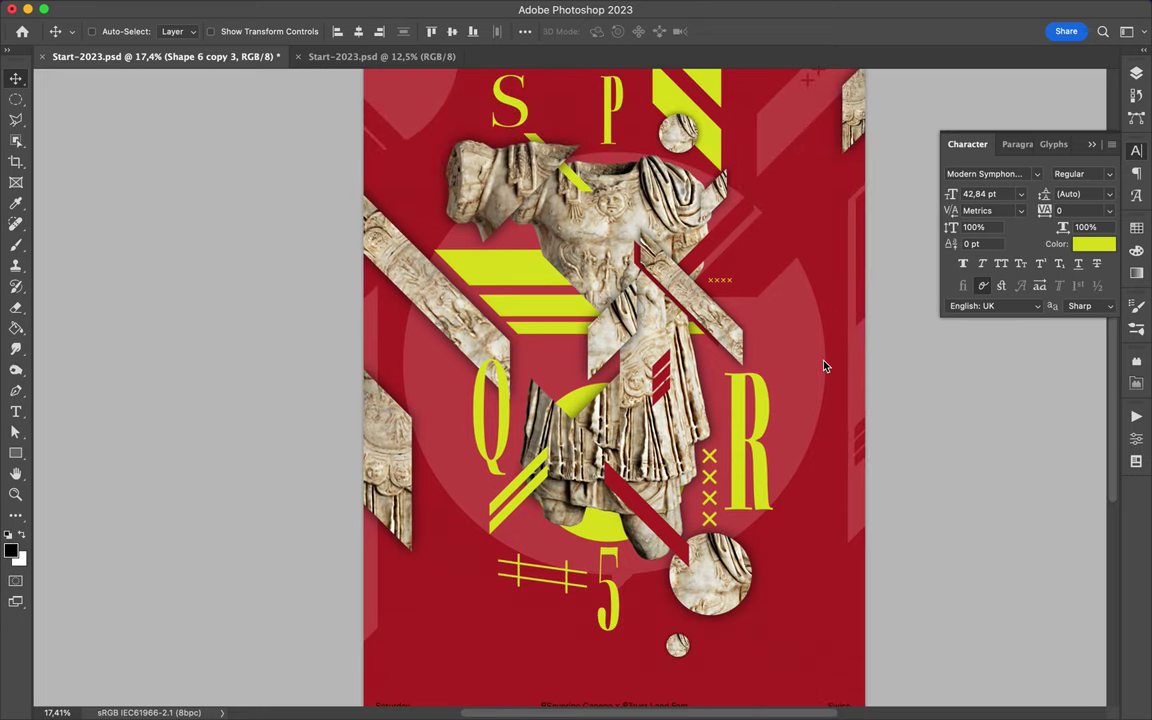
- Shrink the S letter to about 67%
{"action": "left_click", "coordinate": [524, 118], "text": "ctrl"}
{"action": "key", "text": "ctrl+t"}
{"action": "left_click_drag", "start_coordinate": [492, 142], "coordinate": [505, 110]}
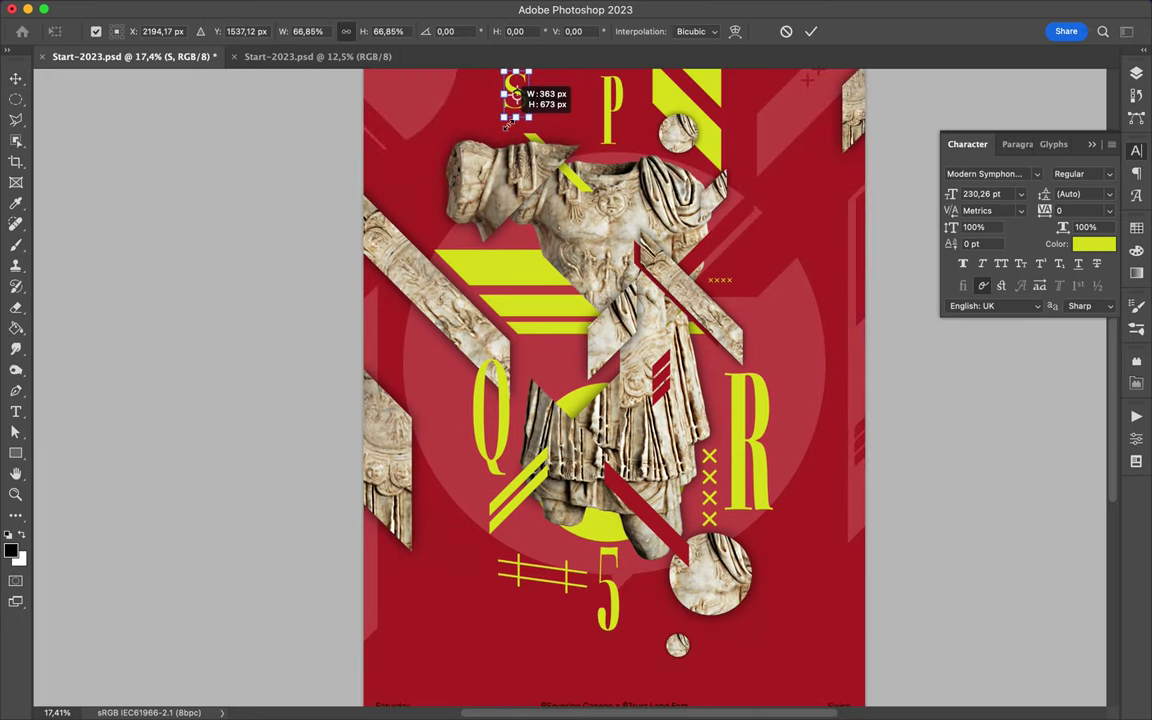
{"action": "key", "text": "Return"}
- Replace the 5 with a Modern Symphony Serif 6, lowered below the hash marks
{"action": "double_click", "coordinate": [611, 607]}
{"action": "type", "text": "6"}
{"action": "left_click", "coordinate": [1040, 178]}
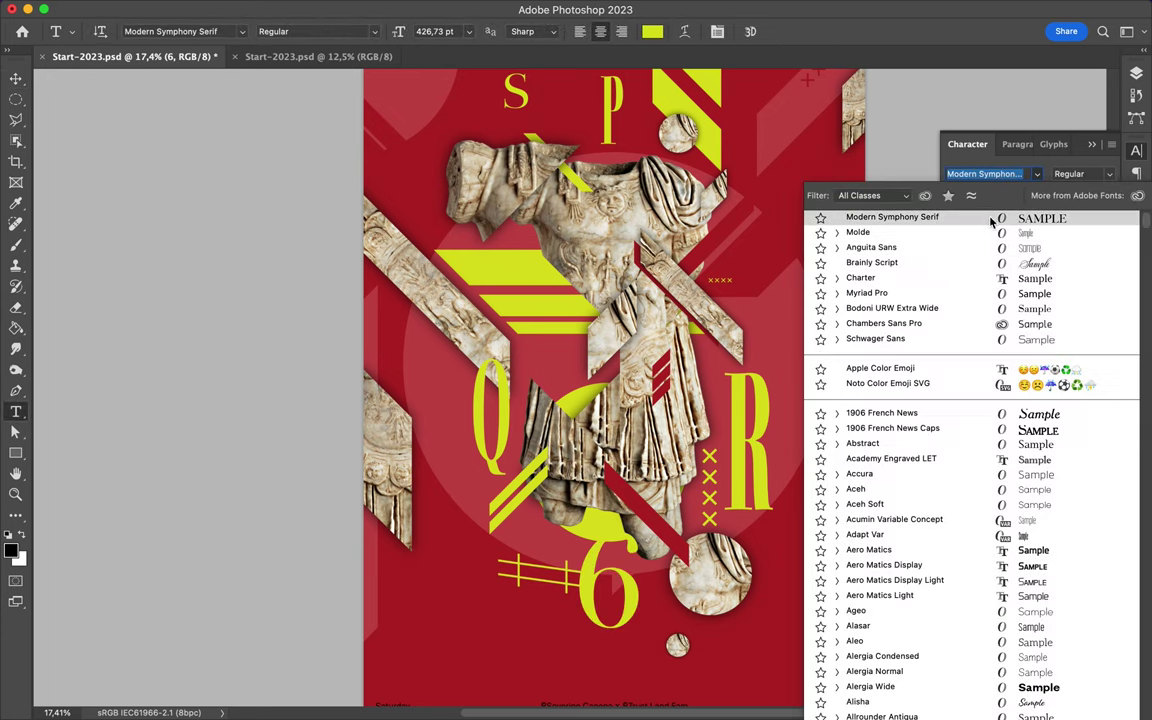
{"action": "left_click", "coordinate": [890, 212]}
{"action": "key", "text": "v"}
{"action": "left_click_drag", "start_coordinate": [603, 568], "coordinate": [580, 623]}
{"action": "left_click_drag", "start_coordinate": [700, 470], "coordinate": [773, 690]}
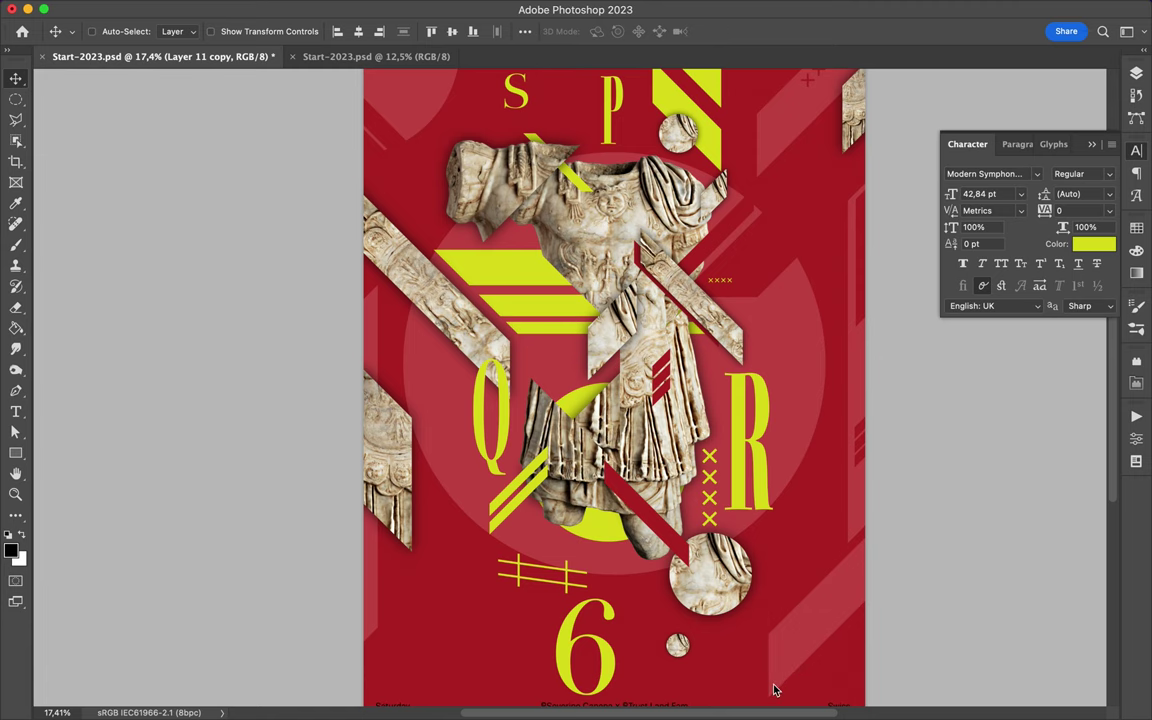
{"action": "key", "text": "ctrl+0"}
{"action": "left_click", "coordinate": [576, 268], "text": "ctrl"}
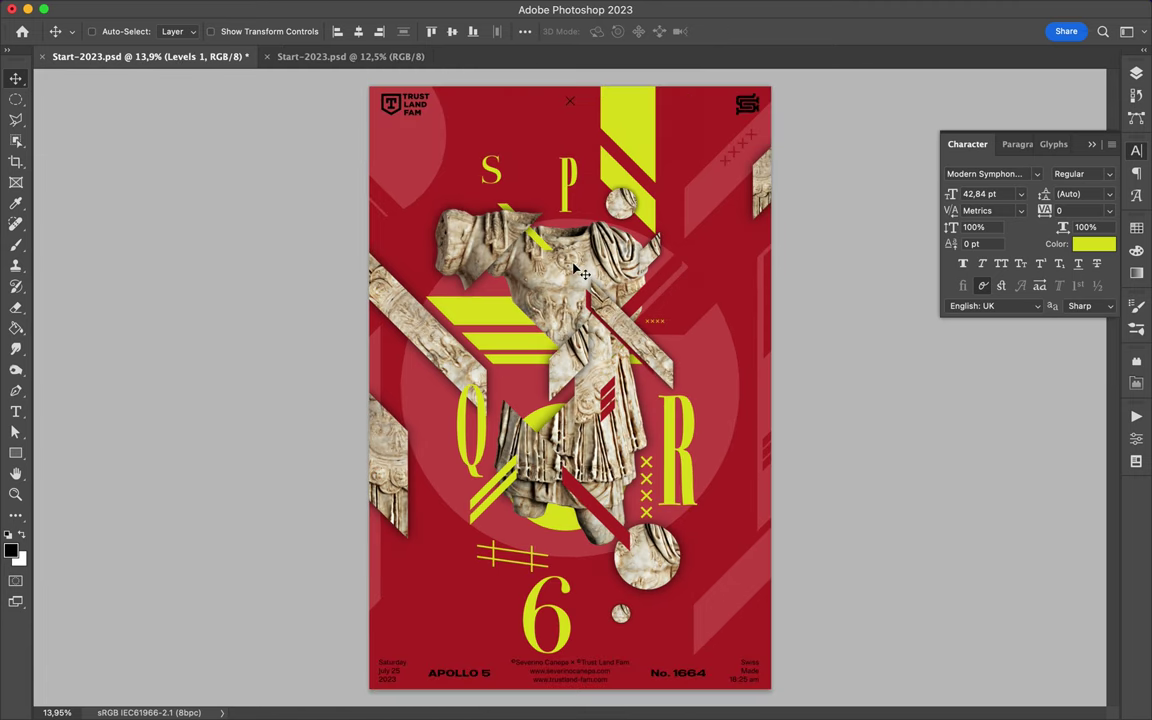
- Show the Layers panel and clear the stray lasso selection
{"action": "key", "text": "l"}
{"action": "left_click", "coordinate": [621, 201]}
{"action": "key", "text": "c"}
{"action": "key", "text": "v"}
{"action": "key", "text": "F7"}
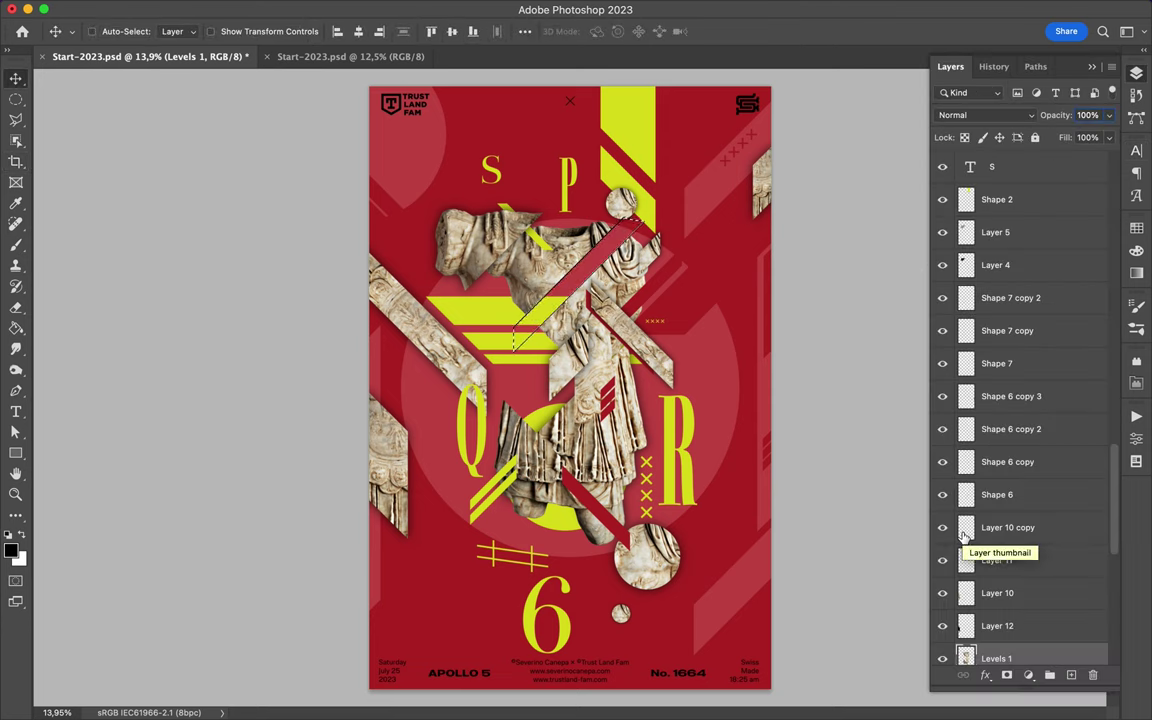
{"action": "key", "text": "ctrl+d"}
{"action": "key", "text": "m"}
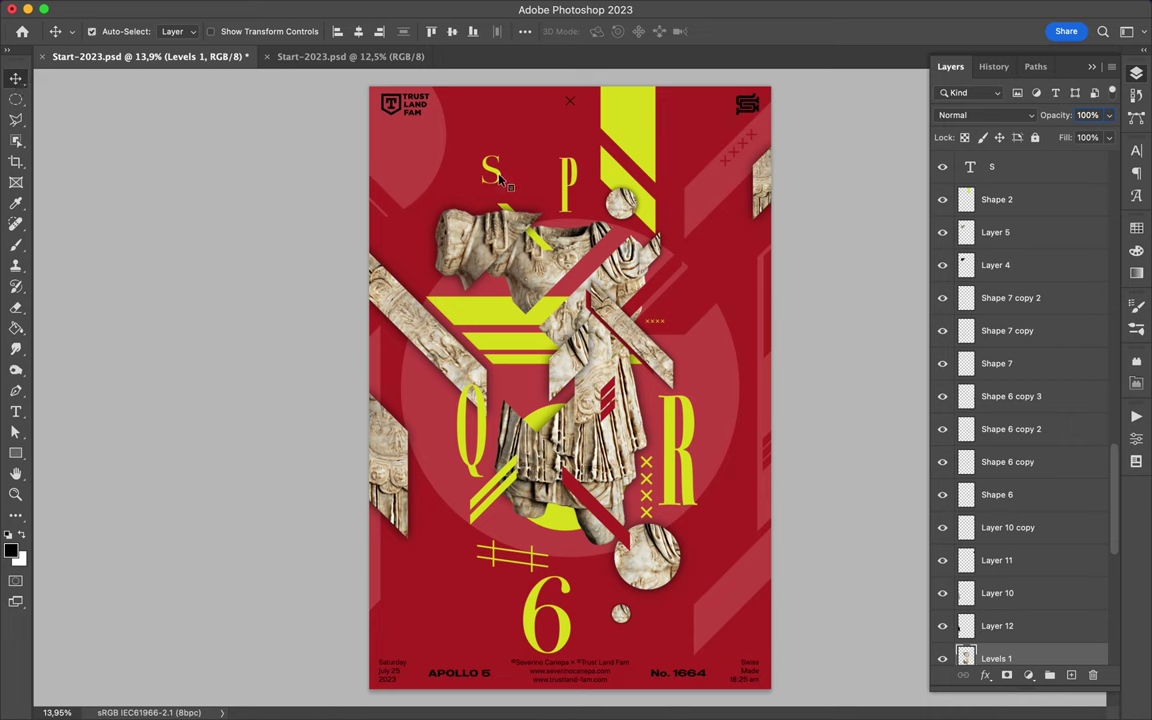
{"action": "key", "text": "v"}
- Move the P down to the statue's right and restack it beneath Layer 7
{"action": "left_click_drag", "start_coordinate": [695, 287], "coordinate": [825, 362]}
{"action": "left_click_drag", "start_coordinate": [990, 648], "coordinate": [1016, 225]}
{"action": "mouse_move", "coordinate": [578, 263]}
{"action": "left_mouse_down"}
{"action": "mouse_move", "coordinate": [659, 288]}
{"action": "mouse_move", "coordinate": [659, 278]}
{"action": "left_mouse_up"}
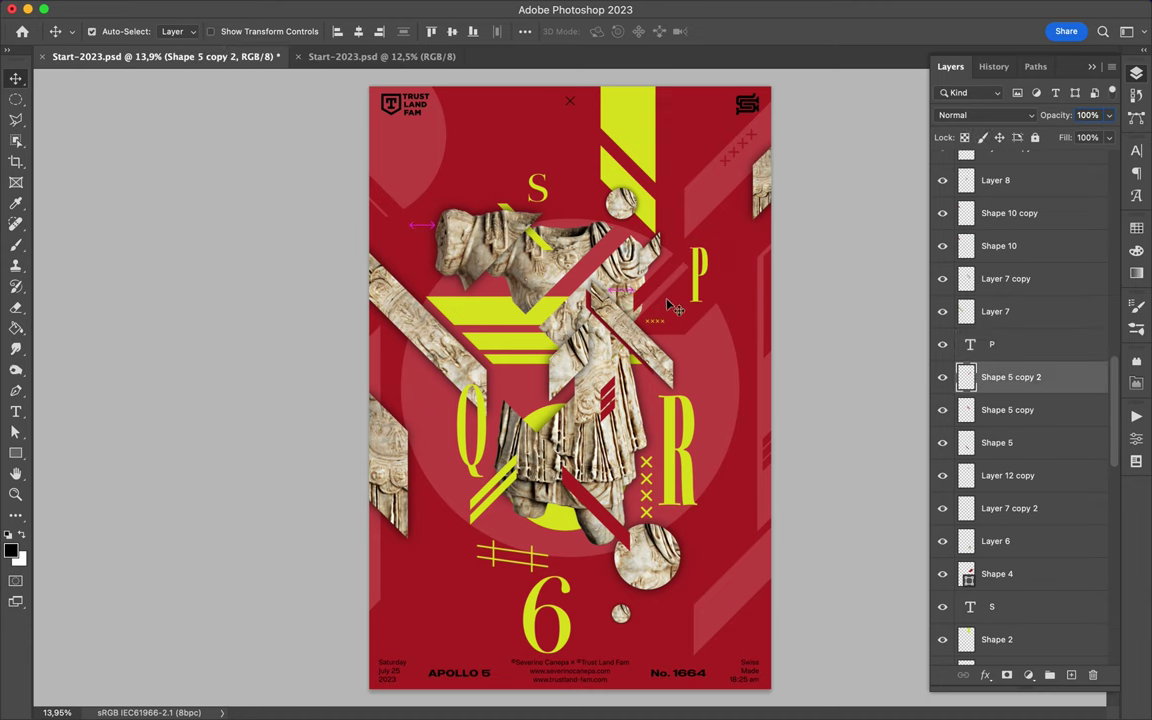
- Slightly rescale and nudge the Q left, and nudge the R down
{"action": "scroll", "coordinate": [592, 240], "scroll_direction": "up", "scroll_amount": 2}
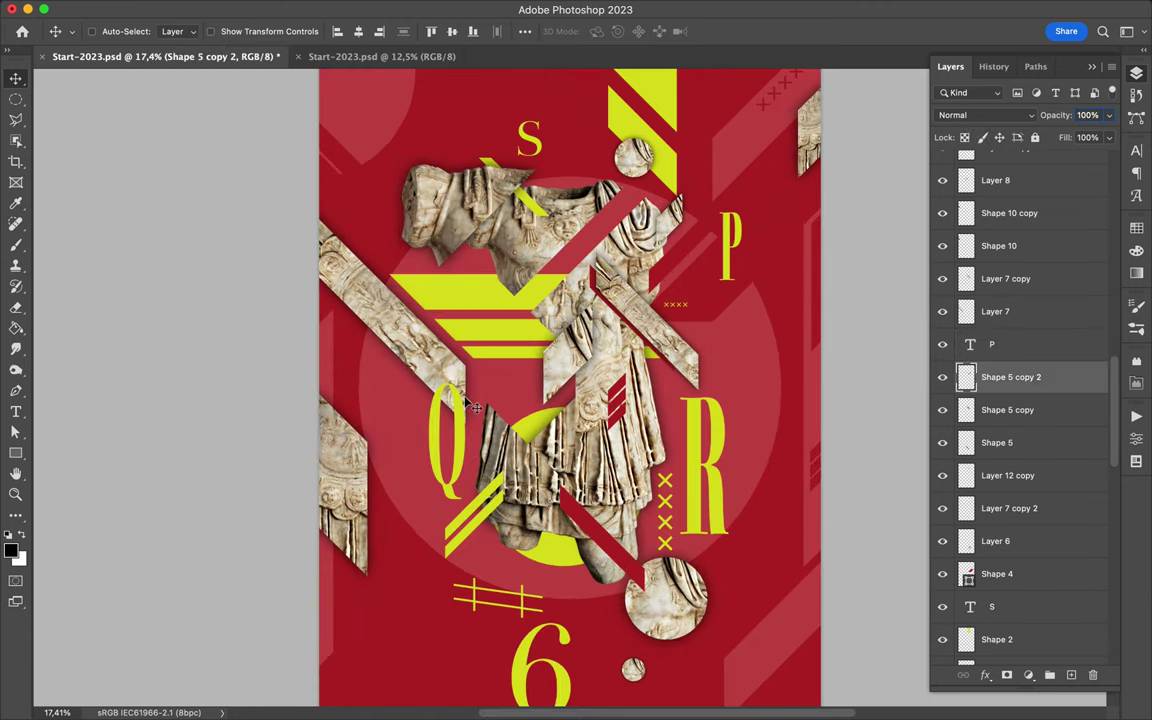
{"action": "left_click", "coordinate": [430, 400], "text": "ctrl"}
{"action": "key", "text": "ctrl+t"}
{"action": "left_click_drag", "start_coordinate": [424, 522], "coordinate": [432, 512]}
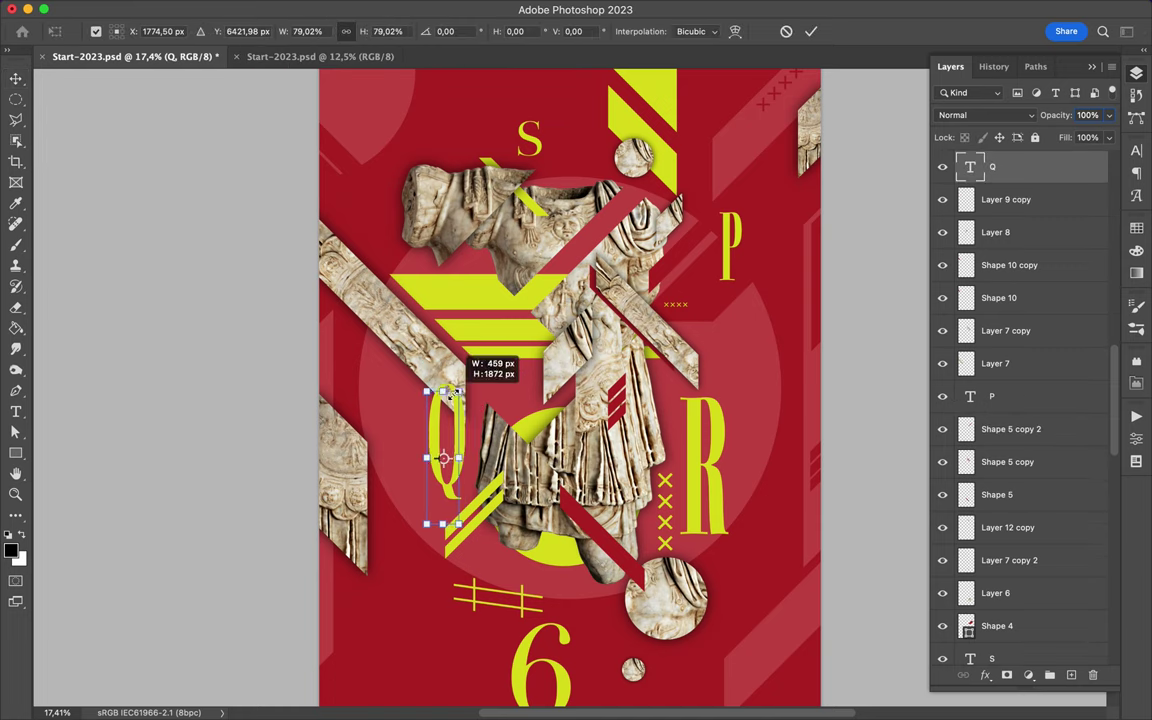
{"action": "key", "text": "Return"}
{"action": "left_click_drag", "start_coordinate": [455, 400], "coordinate": [449, 440]}
{"action": "double_click", "coordinate": [697, 450]}
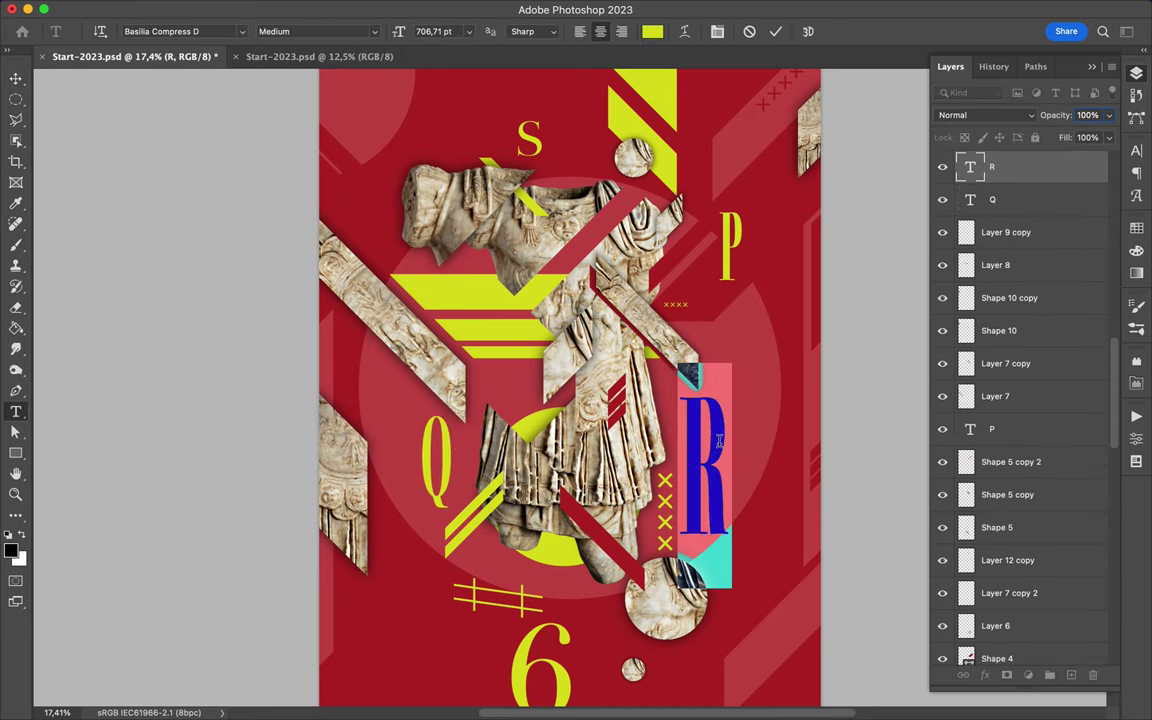
{"action": "left_click_drag", "start_coordinate": [700, 470], "coordinate": [700, 480]}
- Move the ×××× marks left of the Q and nudge the # and 6 up
{"action": "left_click_drag", "start_coordinate": [683, 537], "coordinate": [408, 470]}
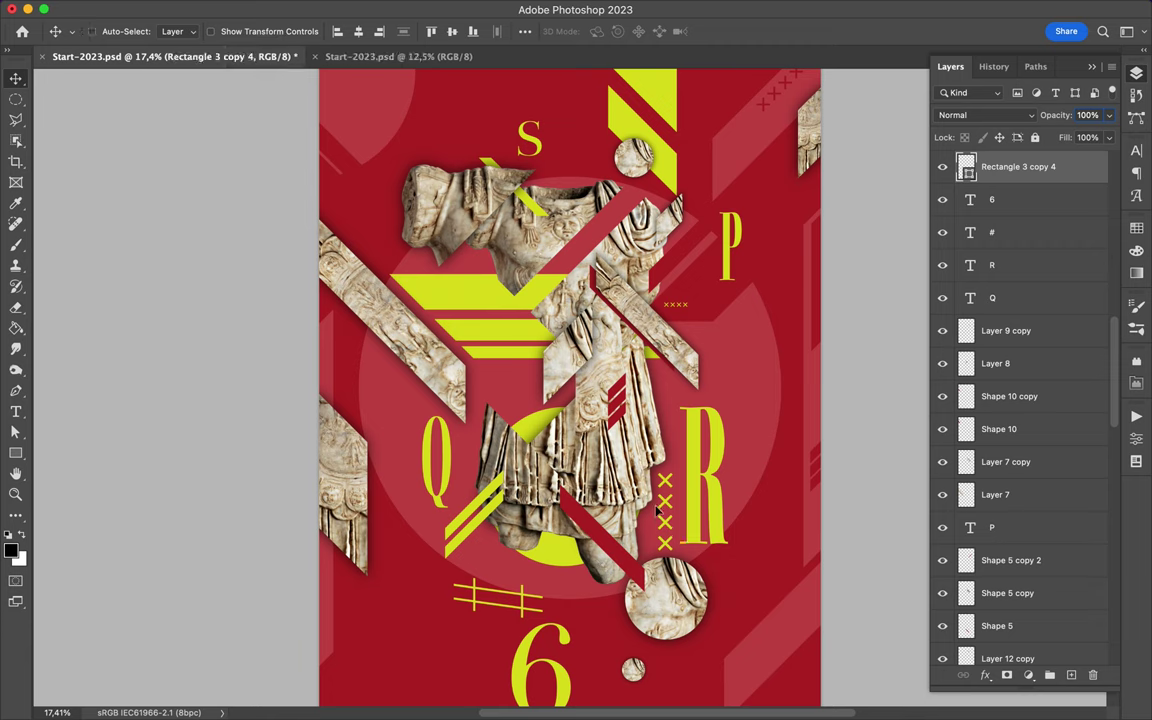
{"action": "scroll", "coordinate": [407, 470], "scroll_direction": "down", "scroll_amount": 3}
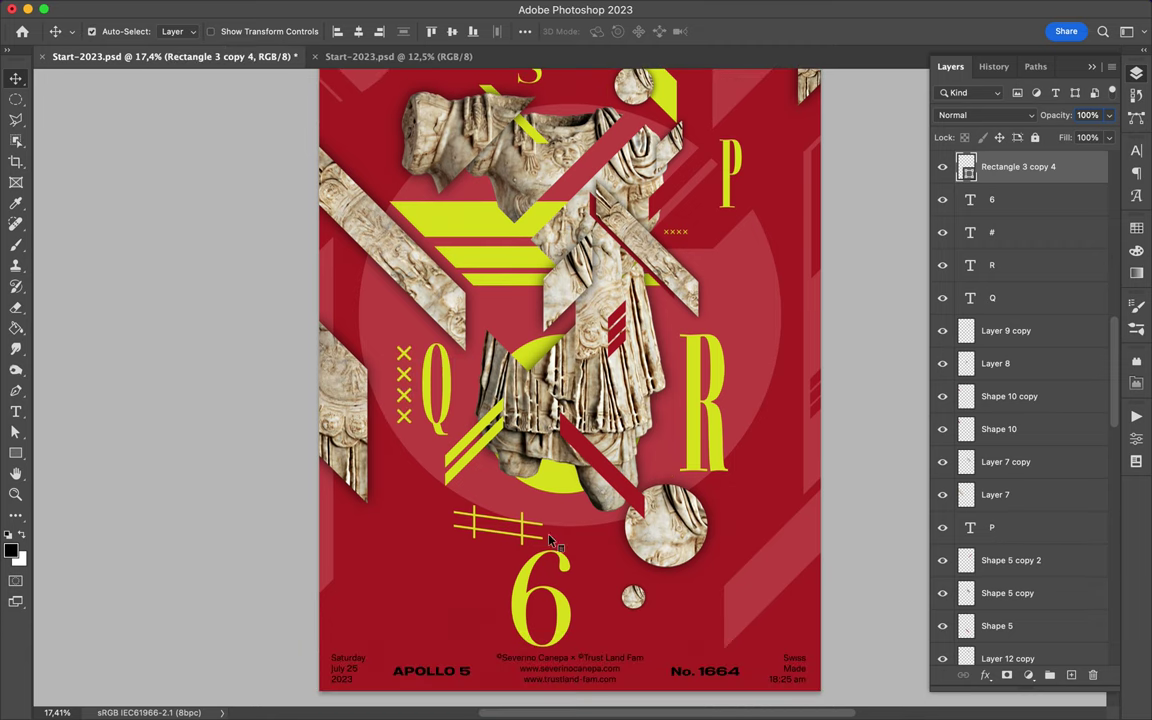
{"action": "left_click_drag", "start_coordinate": [476, 515], "coordinate": [493, 508]}
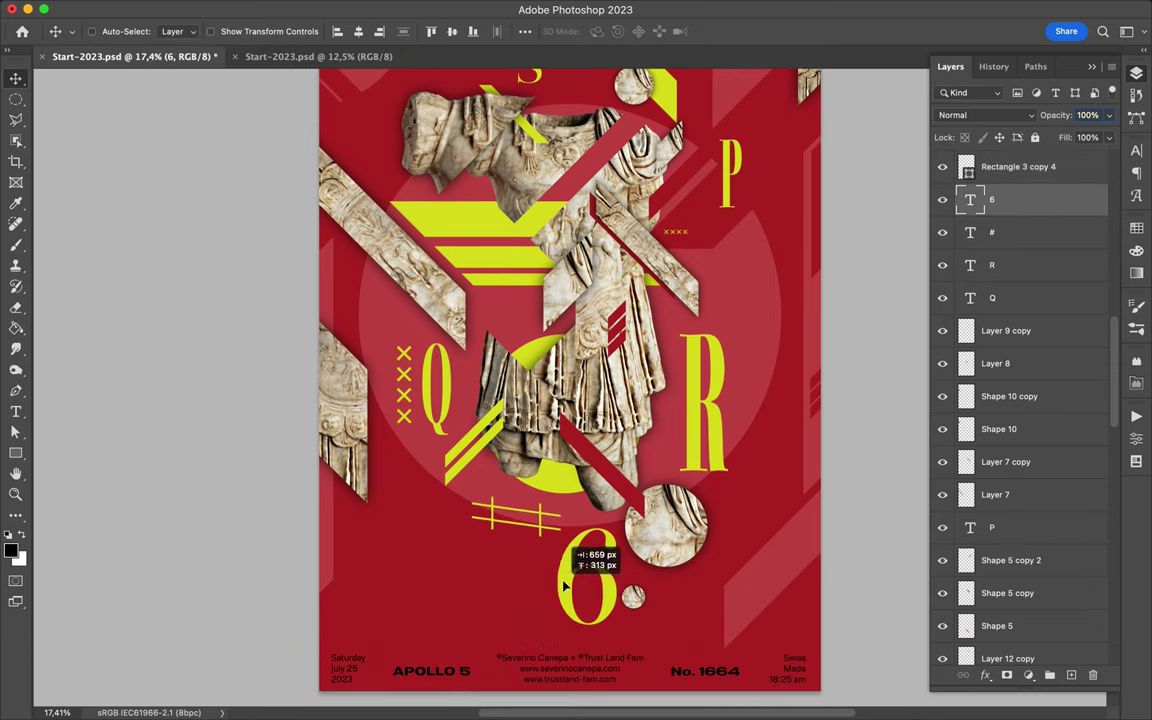
{"action": "left_click_drag", "start_coordinate": [543, 568], "coordinate": [543, 515]}
{"action": "scroll", "coordinate": [498, 441], "scroll_direction": "up", "scroll_amount": 3}
- Tuck the yellow circle behind the statue and move the statue layer beneath Levels 1
{"action": "left_click", "coordinate": [548, 487], "text": "ctrl"}
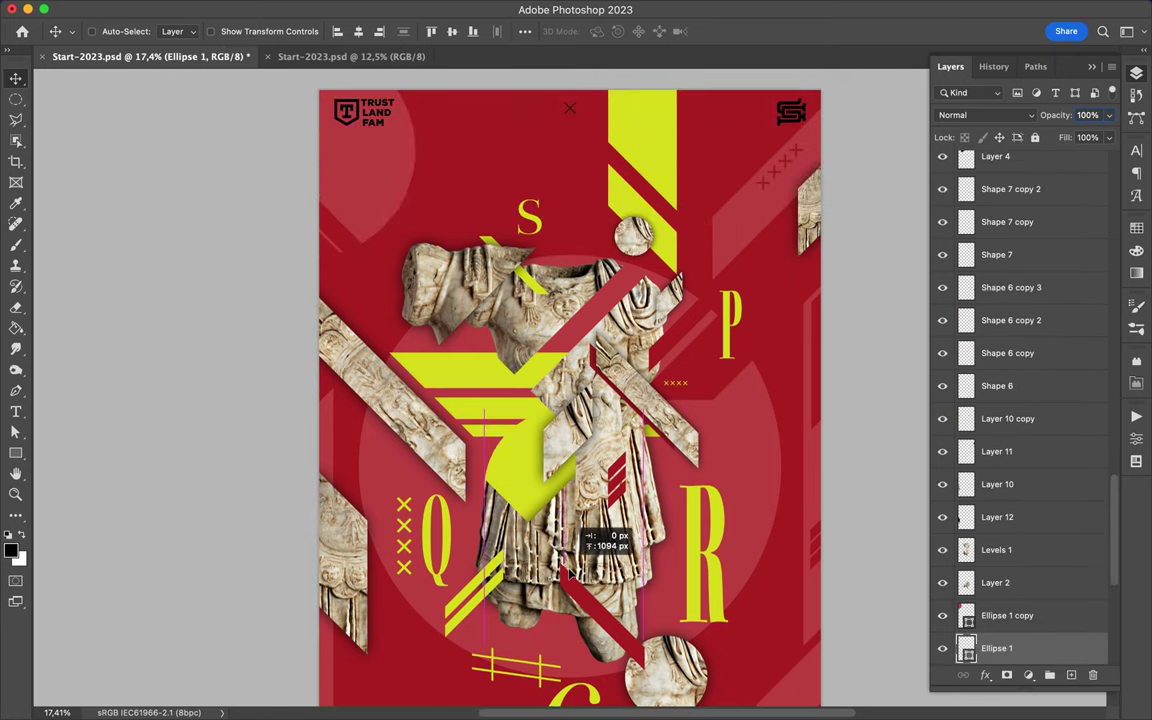
{"action": "left_click_drag", "start_coordinate": [1000, 648], "coordinate": [1015, 575]}
{"action": "left_click_drag", "start_coordinate": [557, 476], "coordinate": [559, 533]}
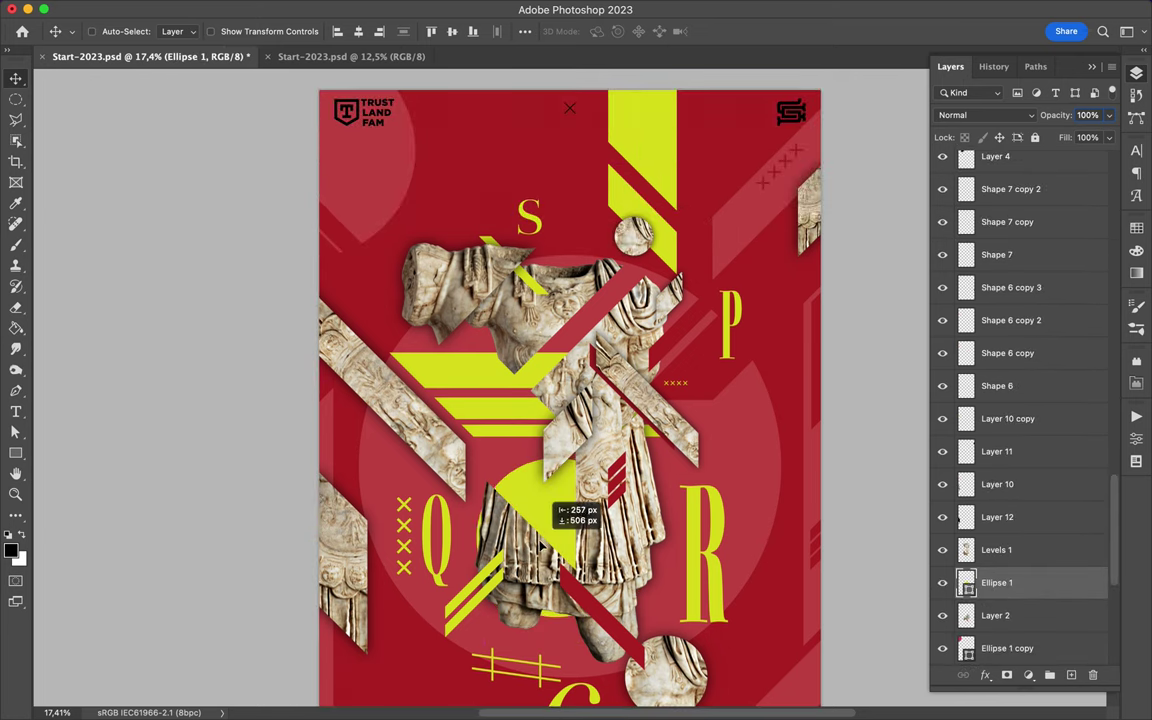
{"action": "left_click_drag", "start_coordinate": [990, 587], "coordinate": [995, 628]}
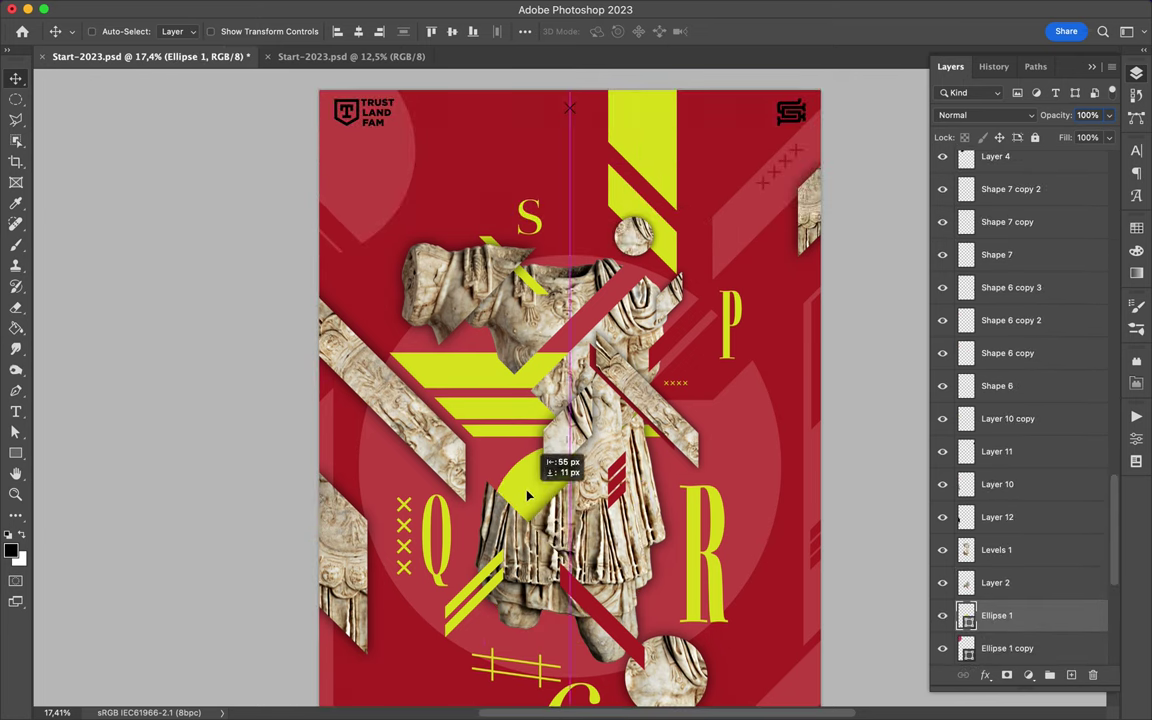
{"action": "scroll", "coordinate": [580, 493], "scroll_direction": "down", "scroll_amount": 5}
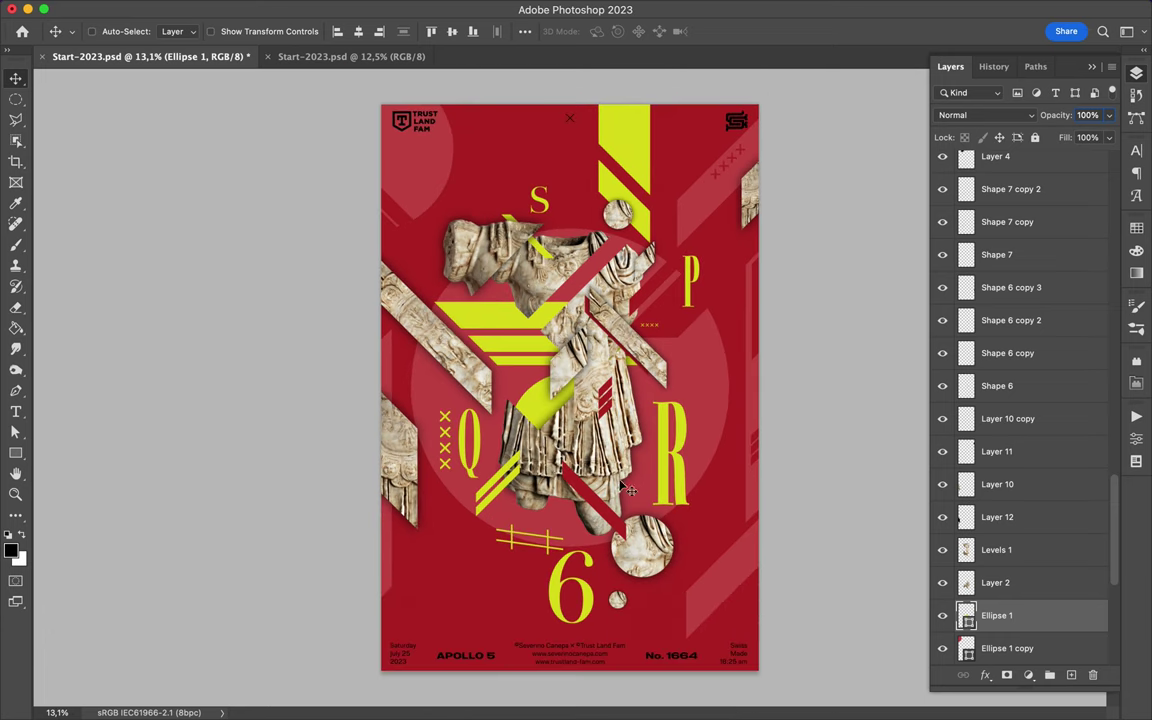
{"action": "left_click", "coordinate": [503, 255], "text": "ctrl"}
{"action": "left_click_drag", "start_coordinate": [1030, 198], "coordinate": [995, 610]}
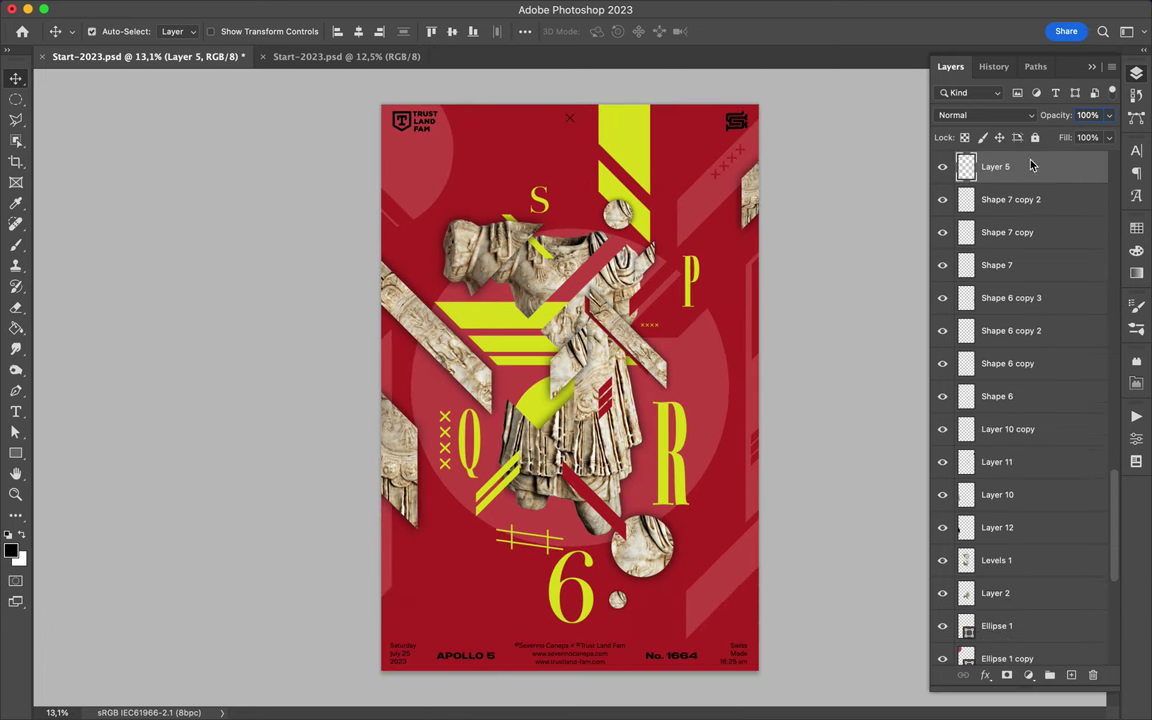
- Fill the statue silhouette black on a new layer and apply a Gaussian Blur
{"action": "left_click", "coordinate": [966, 560], "text": "ctrl"}
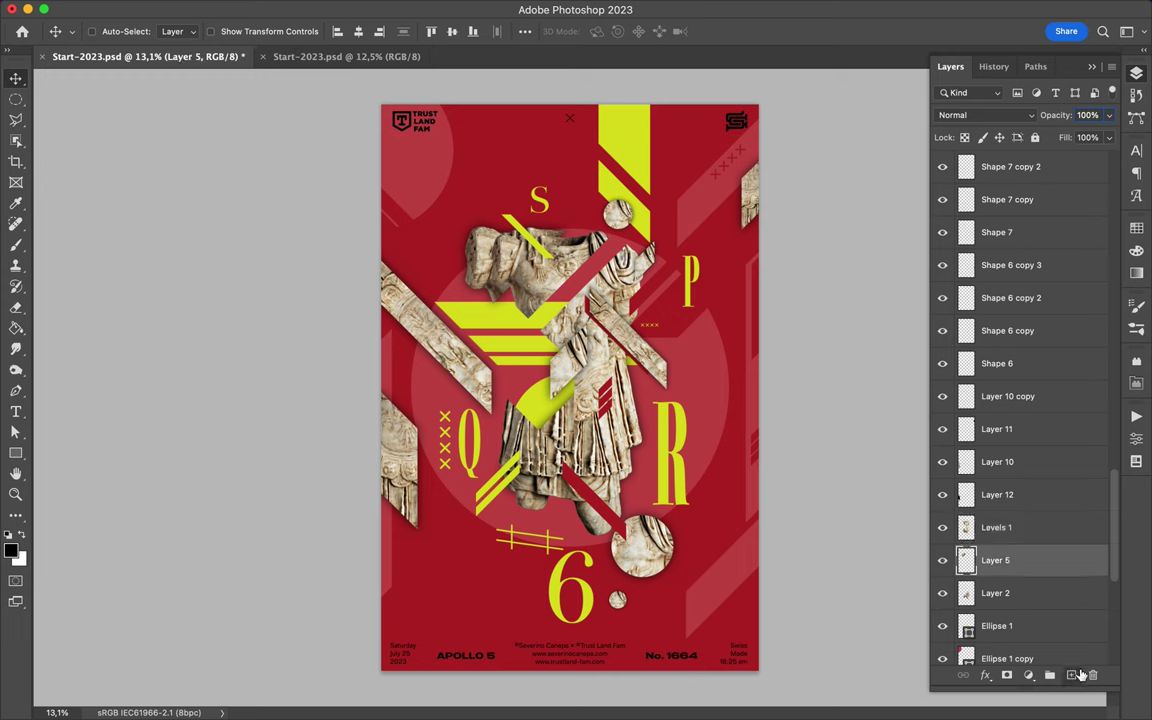
{"action": "key", "text": "ctrl+shift+alt+n"}
{"action": "key", "text": "g"}
{"action": "key", "text": "m"}
{"action": "left_click", "coordinate": [373, 9]}
{"action": "left_click", "coordinate": [617, 300]}
{"action": "left_click", "coordinate": [1020, 108]}
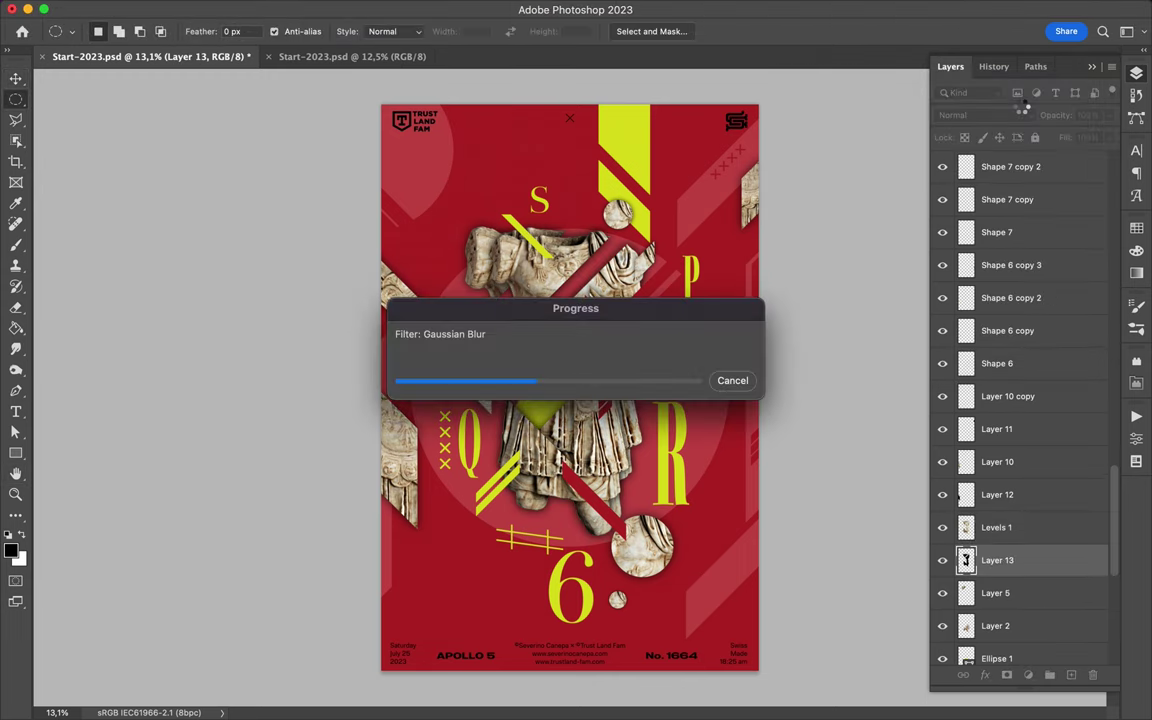
- Set the blurred shadow layer to Multiply blending with 70% fill
{"action": "left_click", "coordinate": [985, 115]}
{"action": "left_click", "coordinate": [950, 165]}
{"action": "left_click", "coordinate": [1109, 138]}
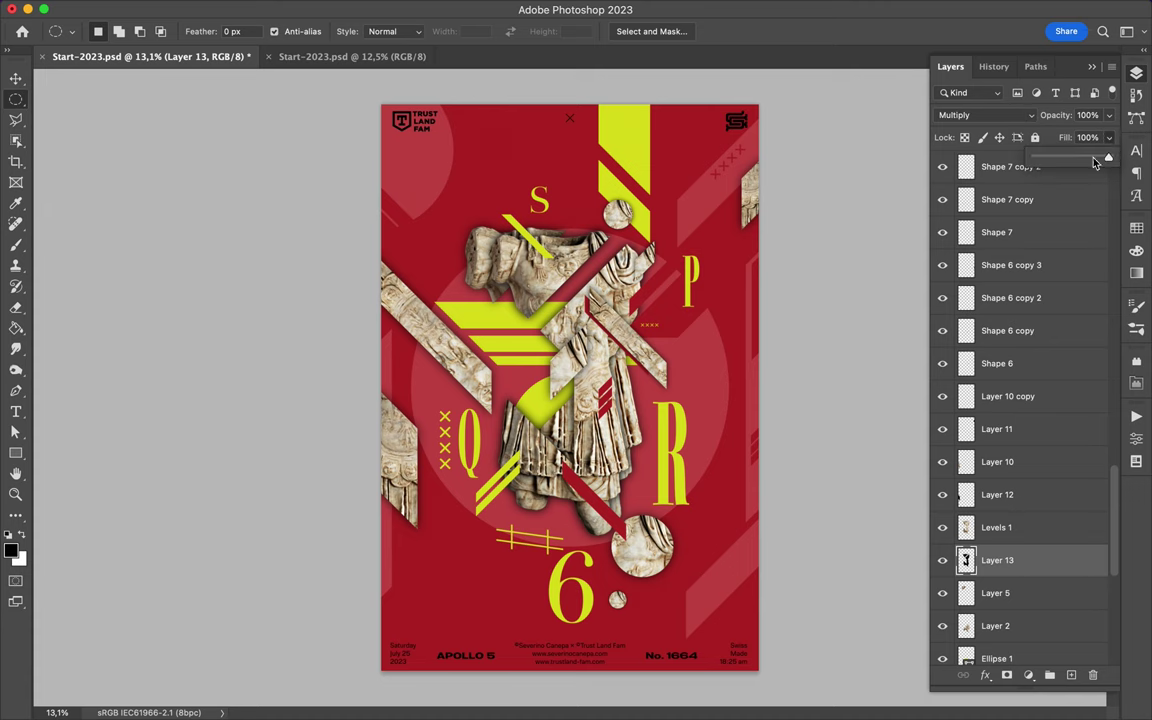
{"action": "type", "text": "70"}
{"action": "key", "text": "Return"}
{"action": "key", "text": "v"}
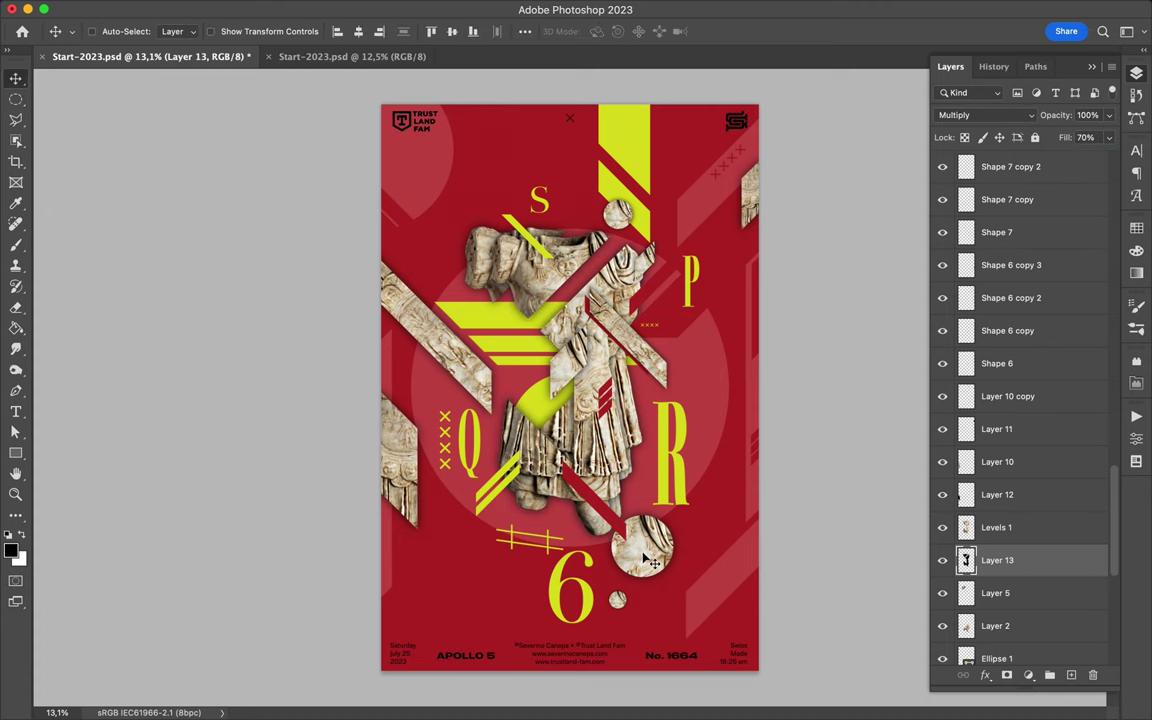
{"action": "left_click", "coordinate": [655, 298], "text": "ctrl"}
{"action": "scroll", "coordinate": [643, 300], "scroll_direction": "up", "scroll_amount": 3}
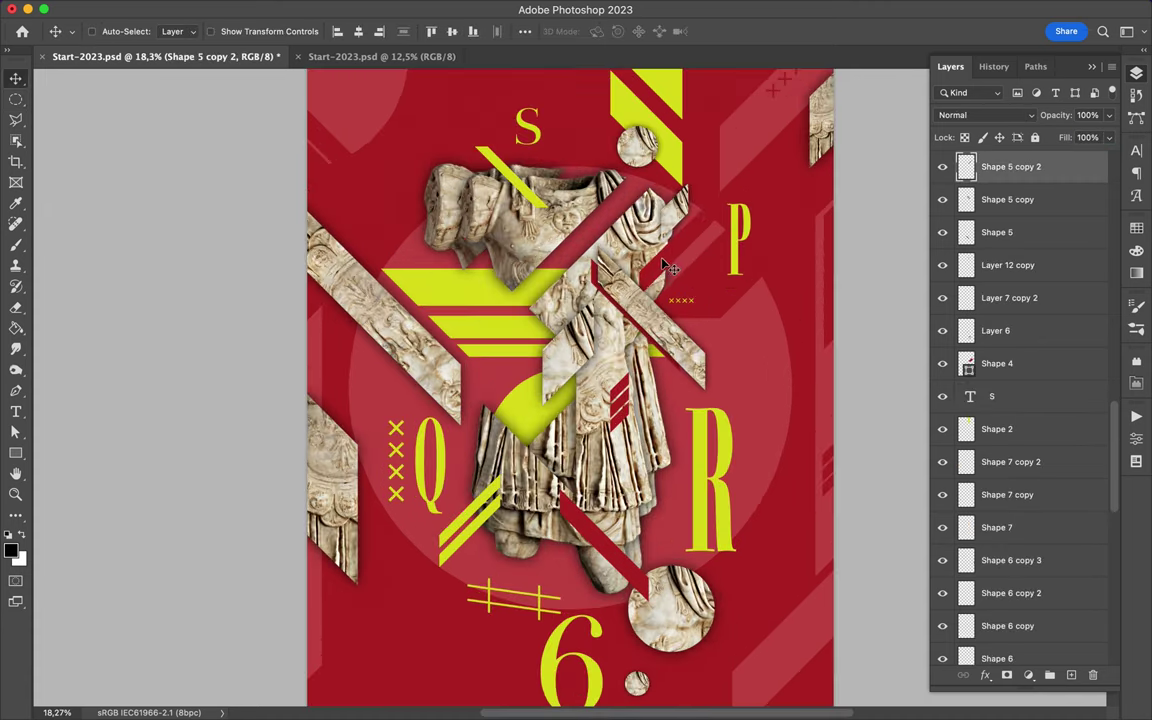
- Save the poster document
{"action": "scroll", "coordinate": [755, 285], "scroll_direction": "down", "scroll_amount": 3}
{"action": "scroll", "coordinate": [757, 285], "scroll_direction": "down", "scroll_amount": 2}
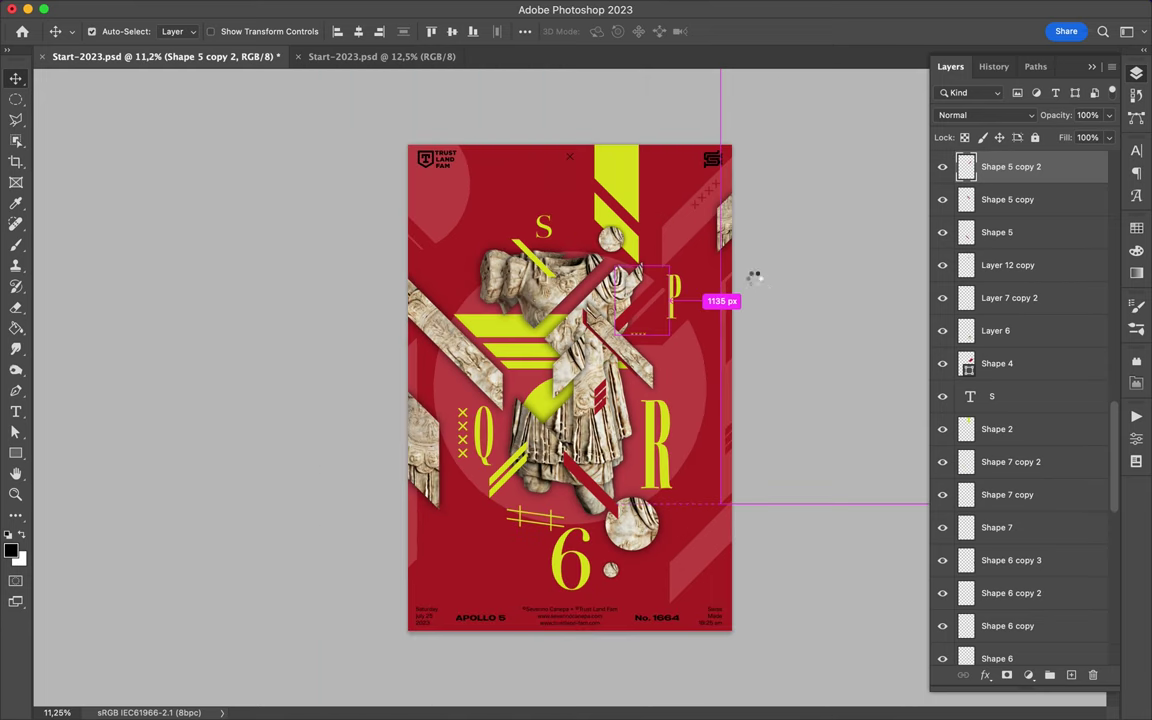
{"action": "key", "text": "ctrl+s"}
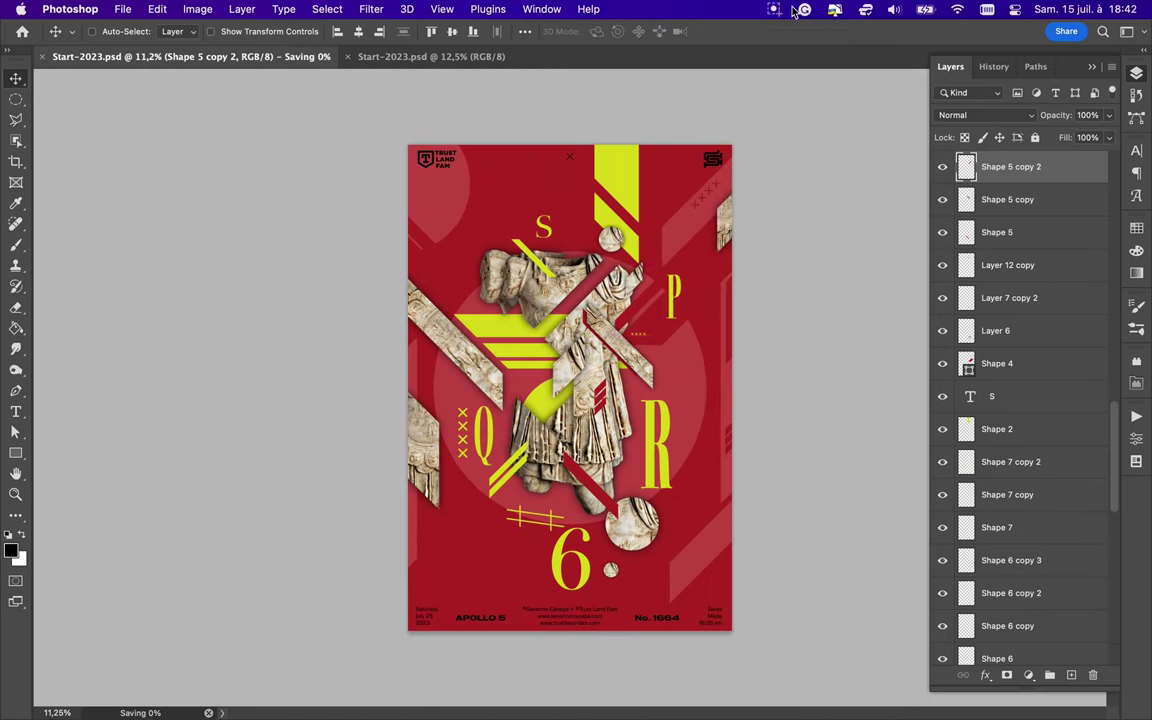
- Rasterize the Layout Social Media logo, monogram and smart object layers
{"action": "scroll", "coordinate": [960, 247], "scroll_direction": "up", "scroll_amount": 10}
{"action": "left_click", "coordinate": [993, 163]}
{"action": "left_click", "coordinate": [1010, 186]}
{"action": "left_click", "coordinate": [1008, 252], "text": "shift"}
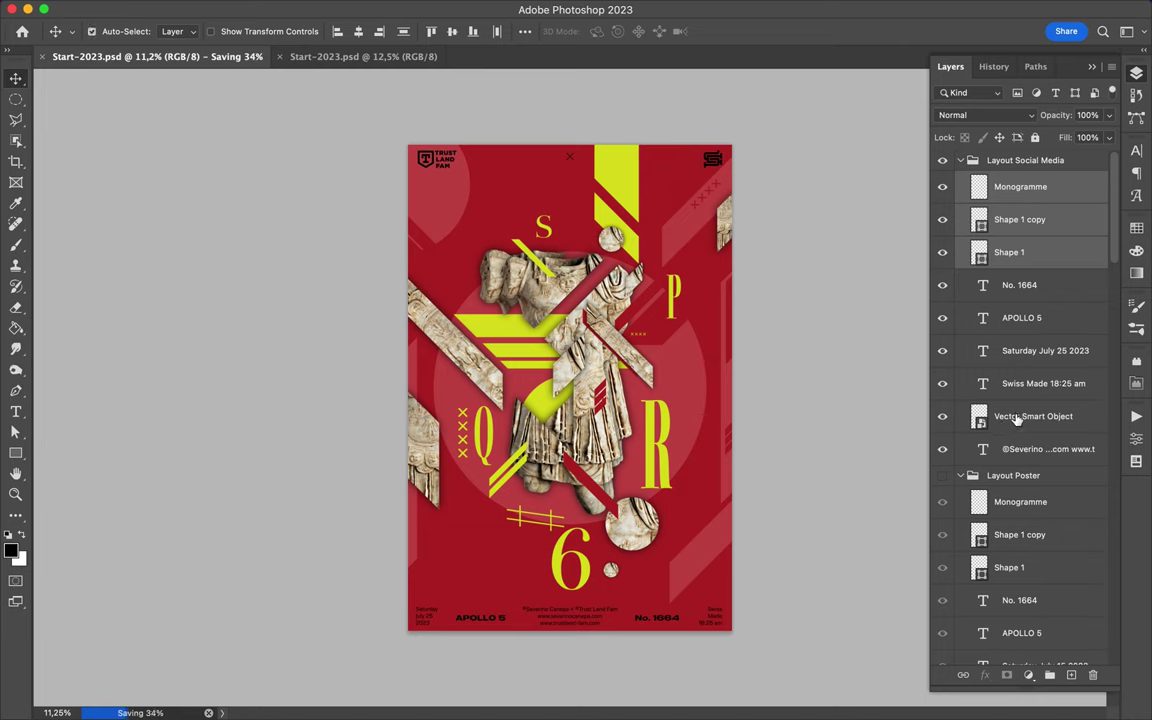
{"action": "left_click", "coordinate": [1017, 420], "text": "super"}
{"action": "right_click", "coordinate": [1030, 254]}
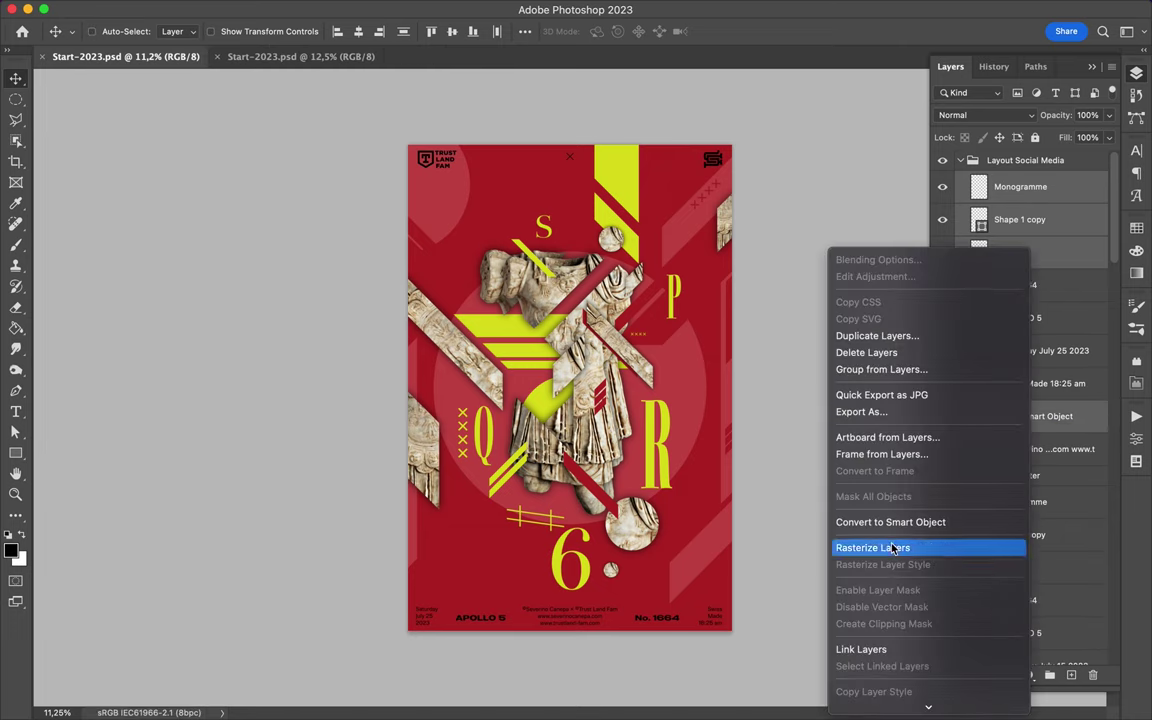
{"action": "left_click", "coordinate": [893, 548]}
- Draw a yellow rectangle across the poster to recolour the footer and logos
{"action": "key", "text": "u"}
{"action": "left_click", "coordinate": [1137, 228]}
{"action": "mouse_move", "coordinate": [399, 130]}
{"action": "left_mouse_down"}
{"action": "mouse_move", "coordinate": [547, 160]}
{"action": "mouse_move", "coordinate": [729, 173]}
{"action": "left_mouse_up"}
{"action": "left_click", "coordinate": [1136, 73]}
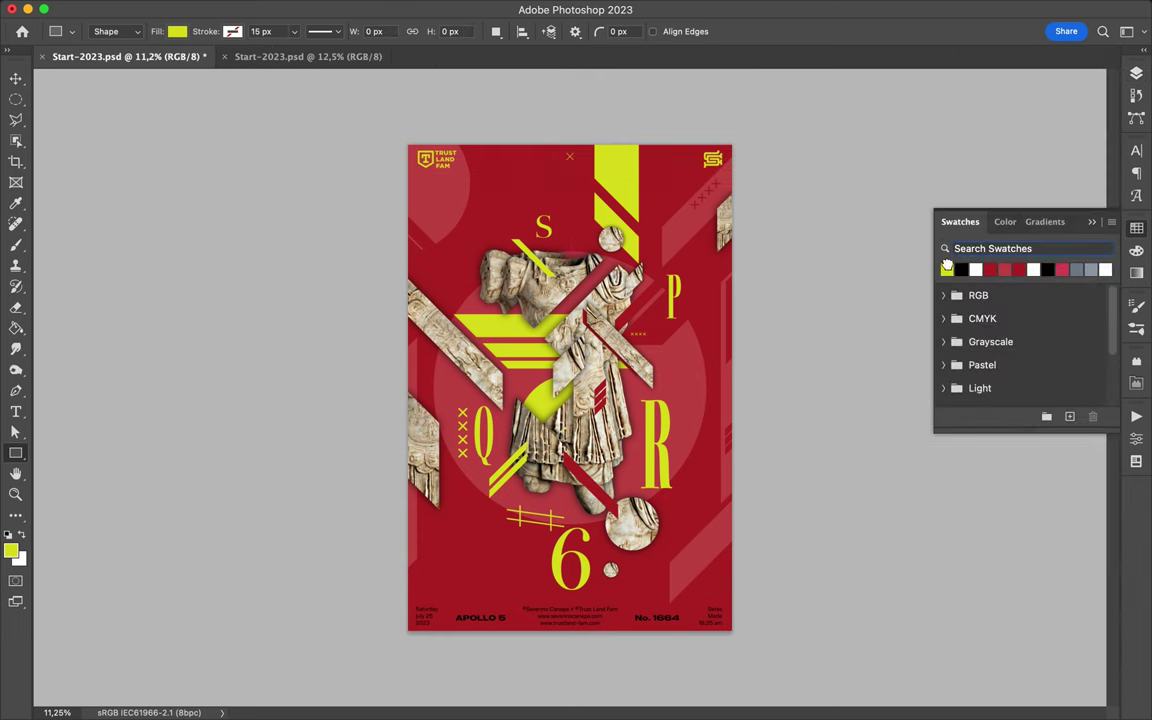
- Duplicate a stone strip, rotate the copy 135°, and move it to the top edge
{"action": "key", "text": "v"}
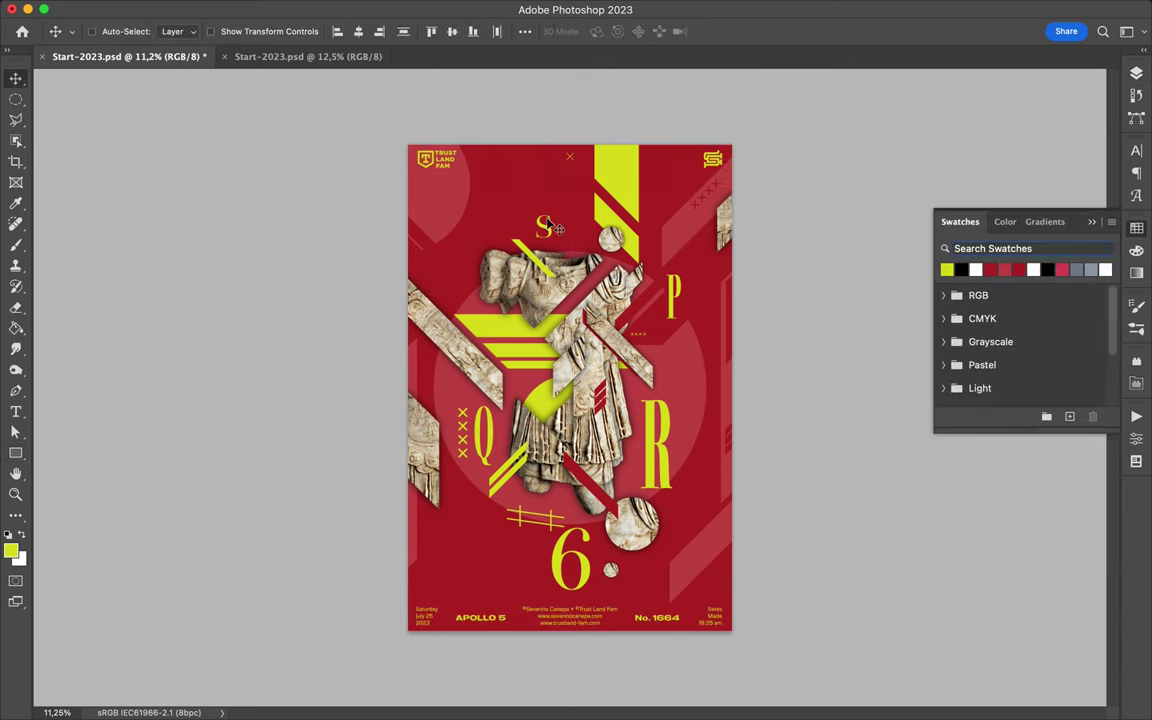
{"action": "scroll", "coordinate": [430, 323], "scroll_direction": "up", "scroll_amount": 3}
{"action": "scroll", "coordinate": [430, 323], "scroll_direction": "down", "scroll_amount": 2}
{"action": "scroll", "coordinate": [430, 323], "scroll_direction": "down", "scroll_amount": 2}
{"action": "left_click_drag", "start_coordinate": [430, 323], "coordinate": [730, 363]}
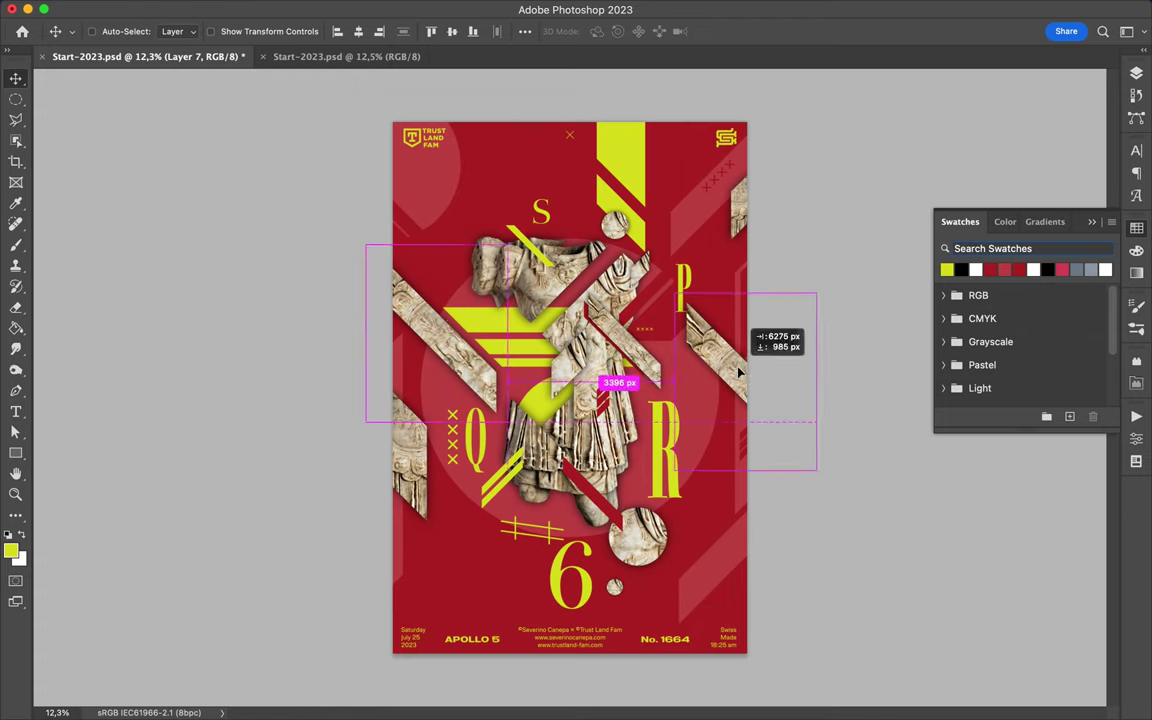
{"action": "key", "text": "ctrl+t"}
{"action": "left_click_drag", "start_coordinate": [650, 280], "coordinate": [890, 391]}
{"action": "key", "text": "Return"}
{"action": "mouse_move", "coordinate": [746, 382]}
{"action": "left_mouse_down"}
{"action": "mouse_move", "coordinate": [519, 133]}
{"action": "mouse_move", "coordinate": [612, 677]}
{"action": "left_mouse_up"}
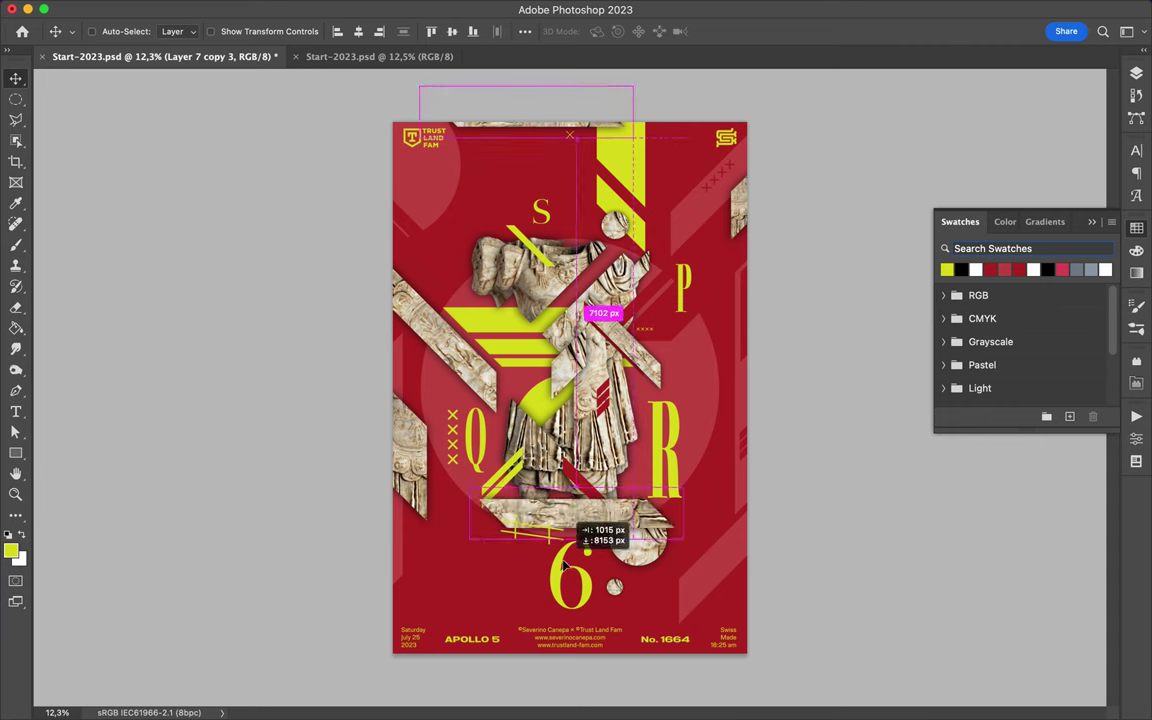
{"action": "key", "text": "f"}
{"action": "key", "text": "f"}
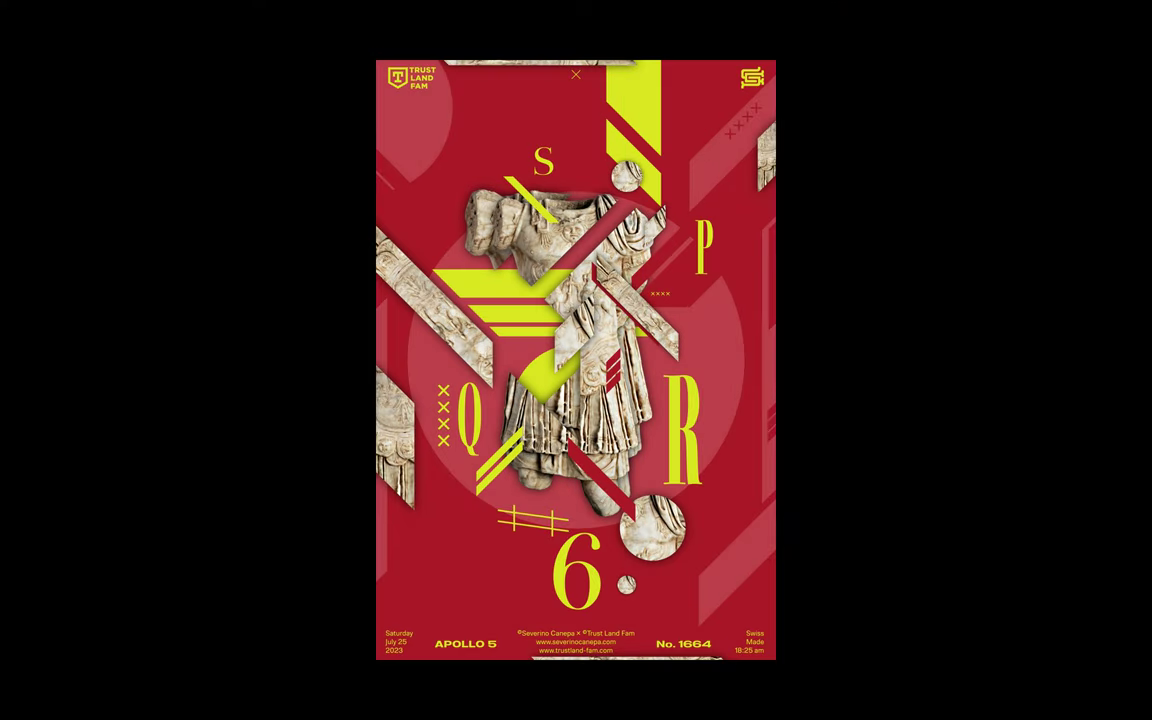